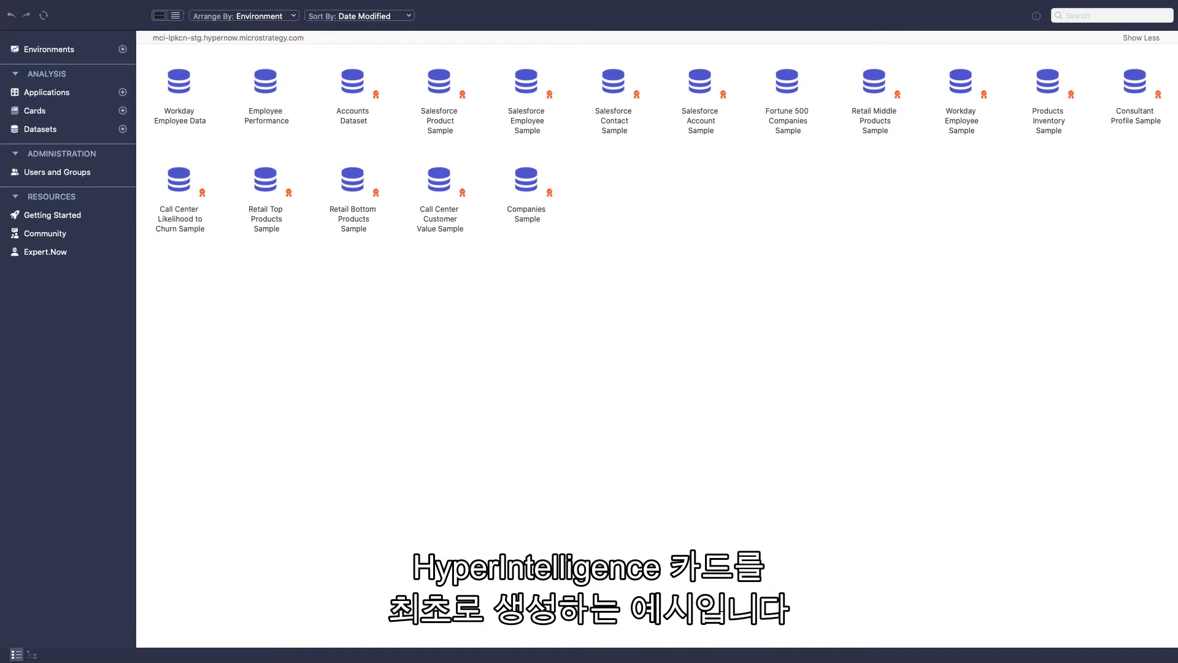
Create a new card from the Workday Employee Data dataset and switch it to the Section template
click(123, 111)
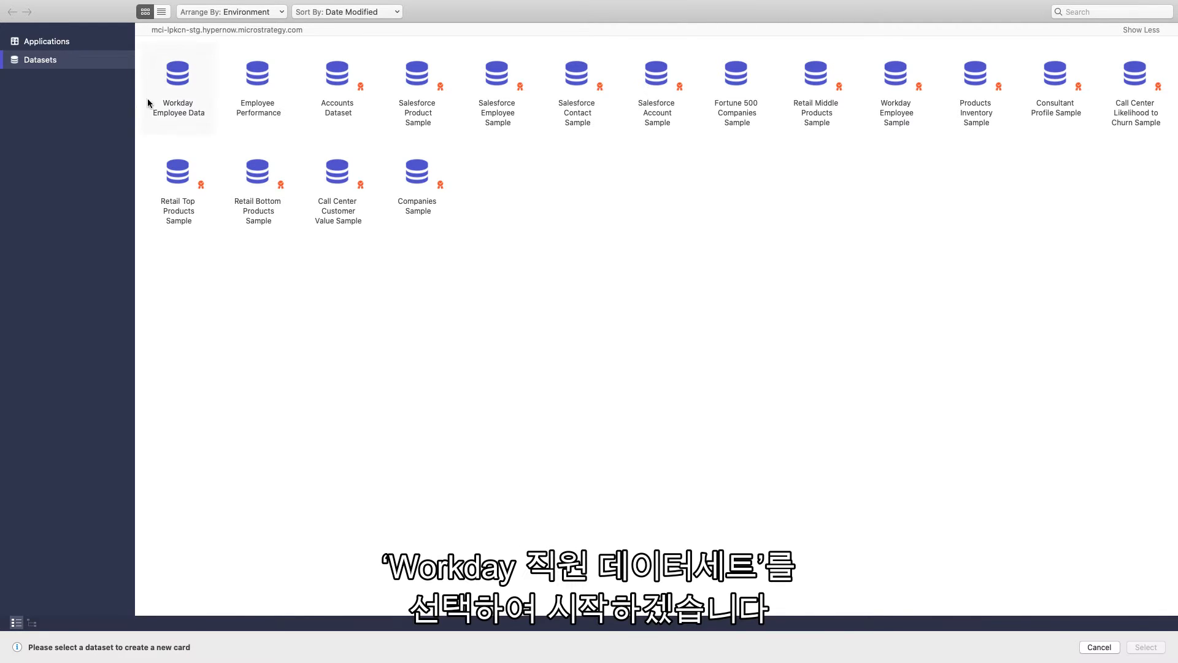
click(178, 88)
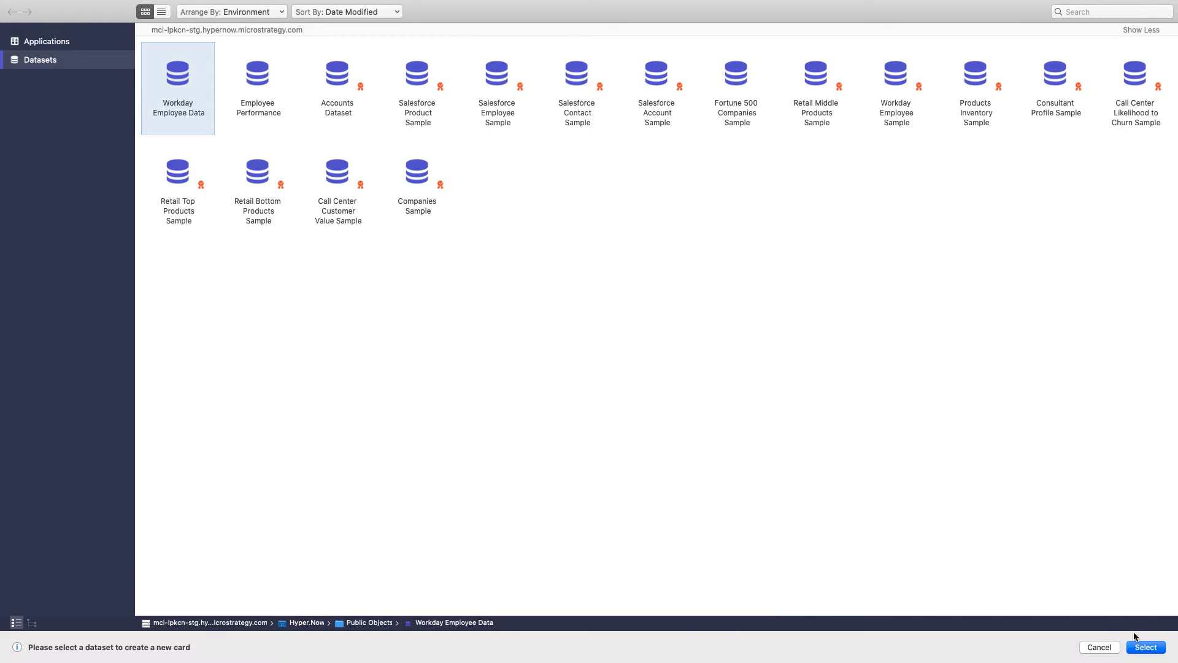
click(1145, 647)
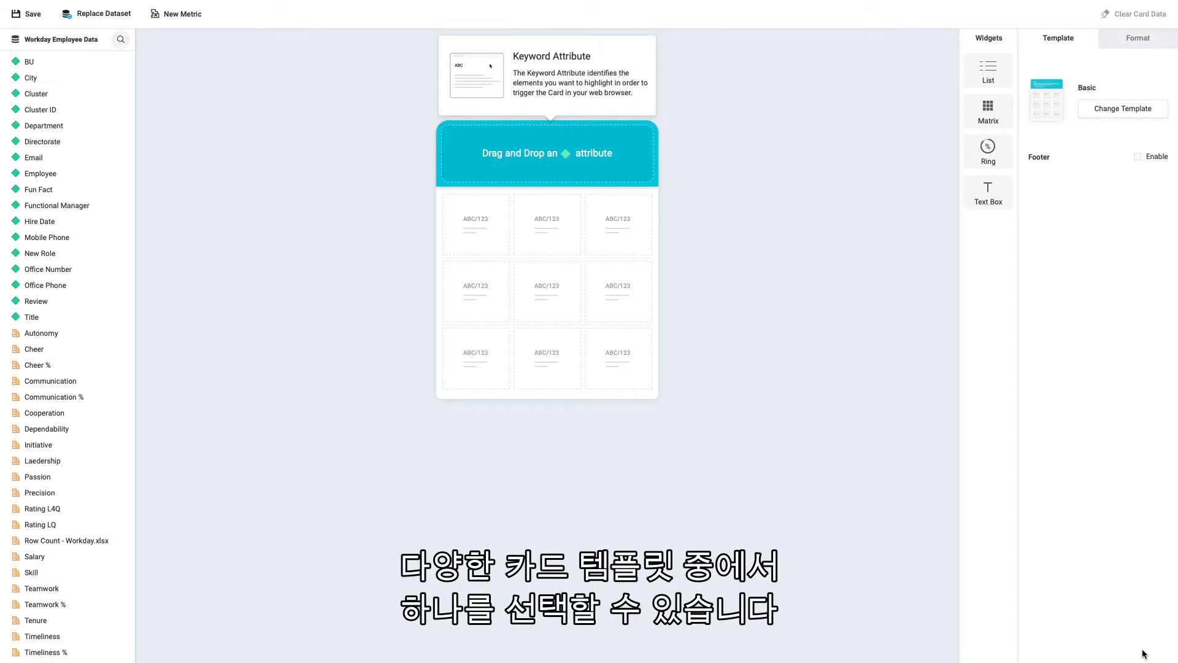
click(1098, 109)
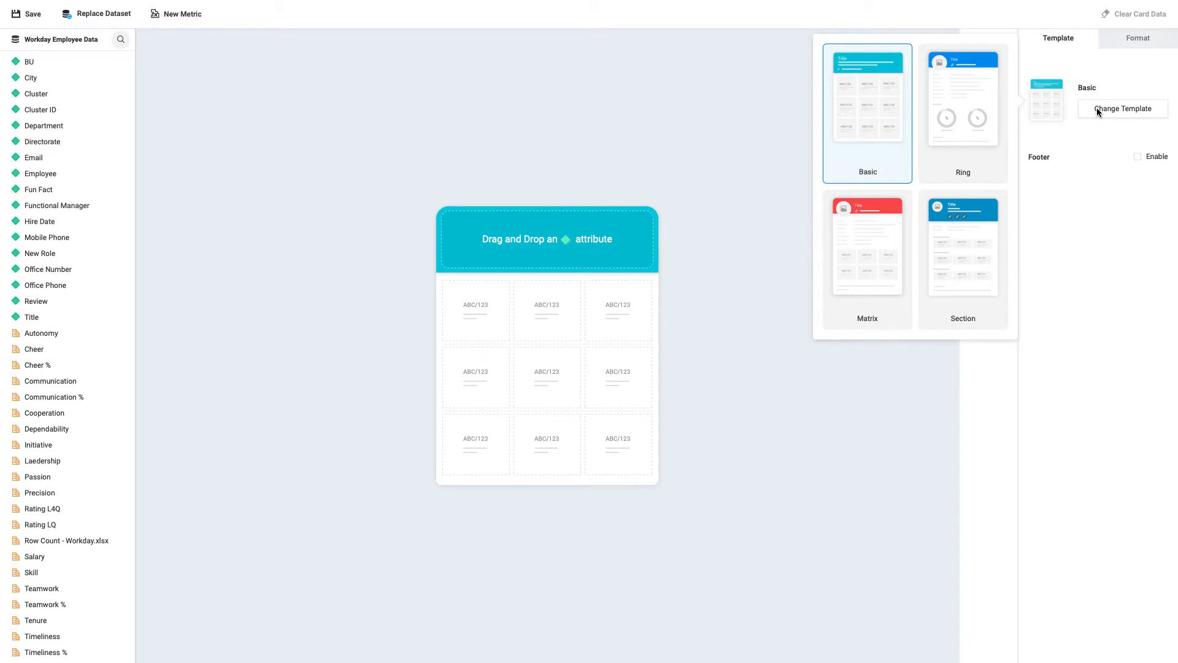
click(983, 262)
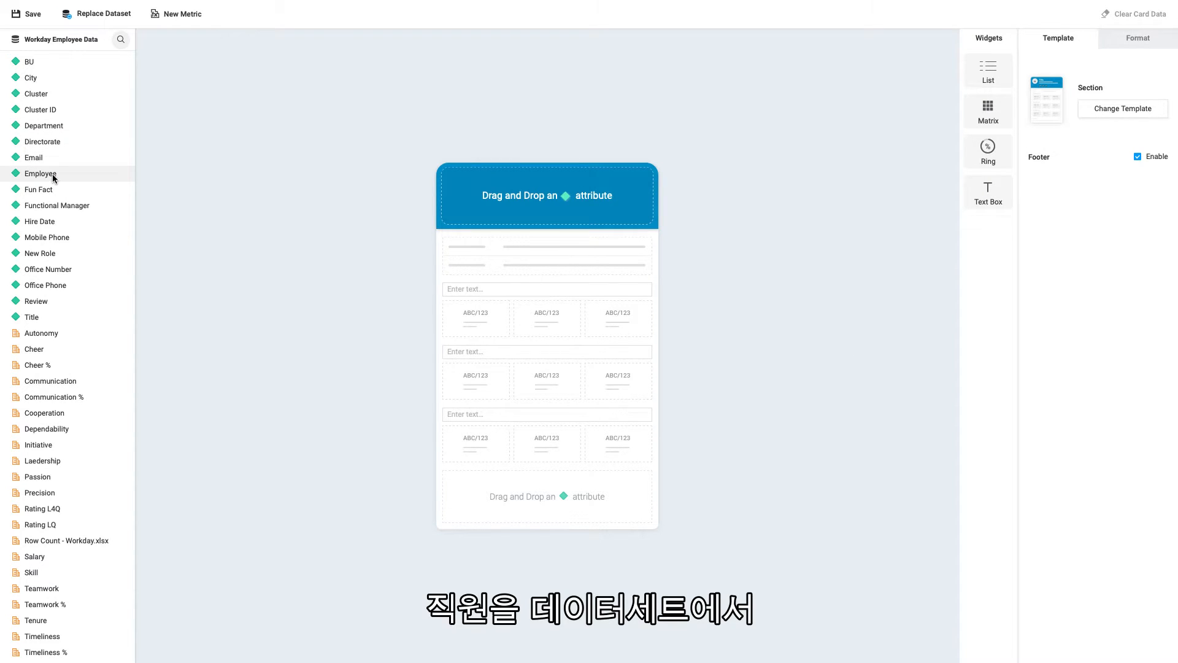
Place the Employee attribute in the card header and check that Photo is its profile image form
drag(53, 174, 528, 194)
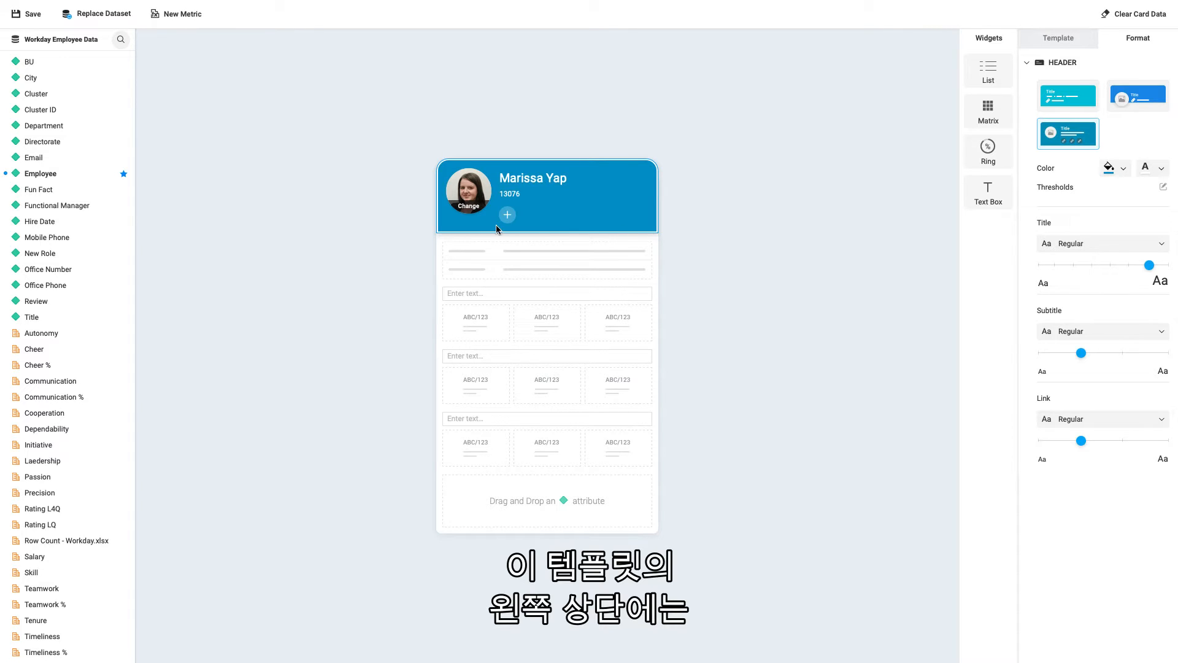
click(475, 197)
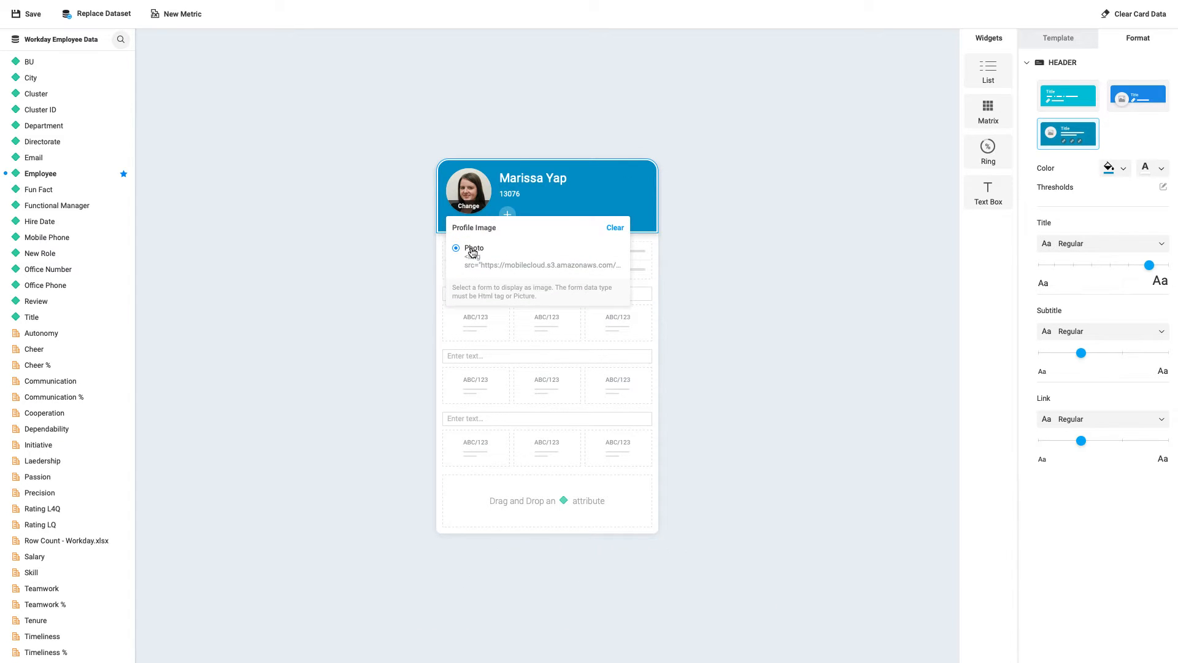
click(476, 208)
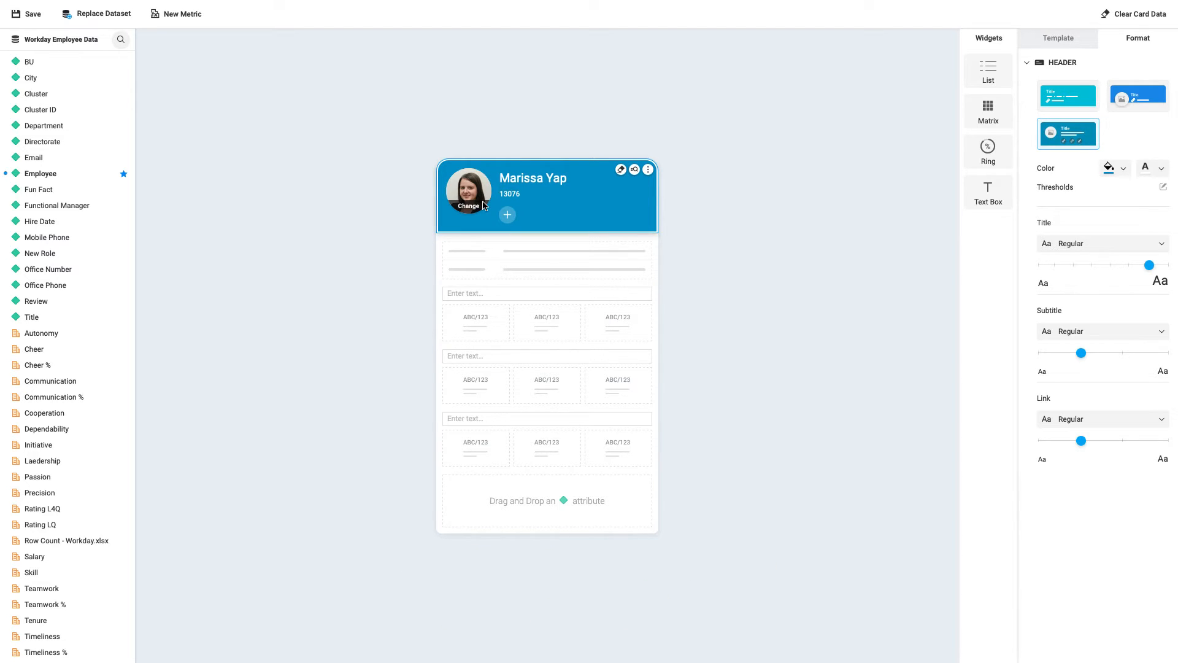
Try the Photo form instead of Employee ID as the header subtitle, and switch back to Employee ID
click(648, 170)
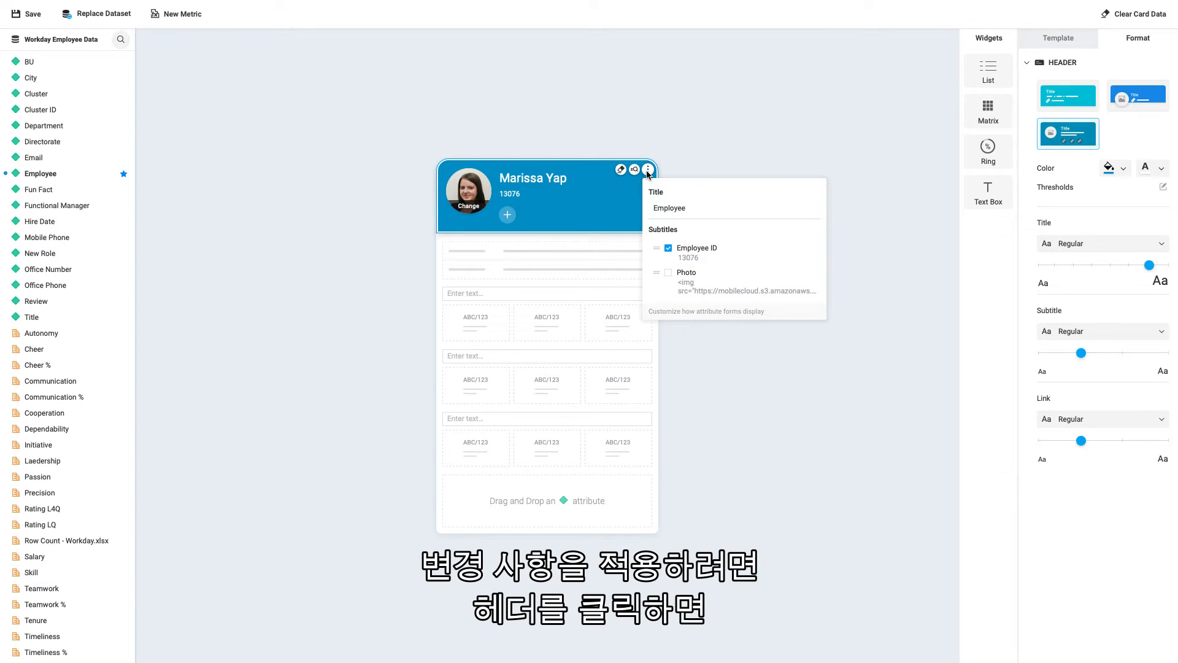
mouse_move(699, 252)
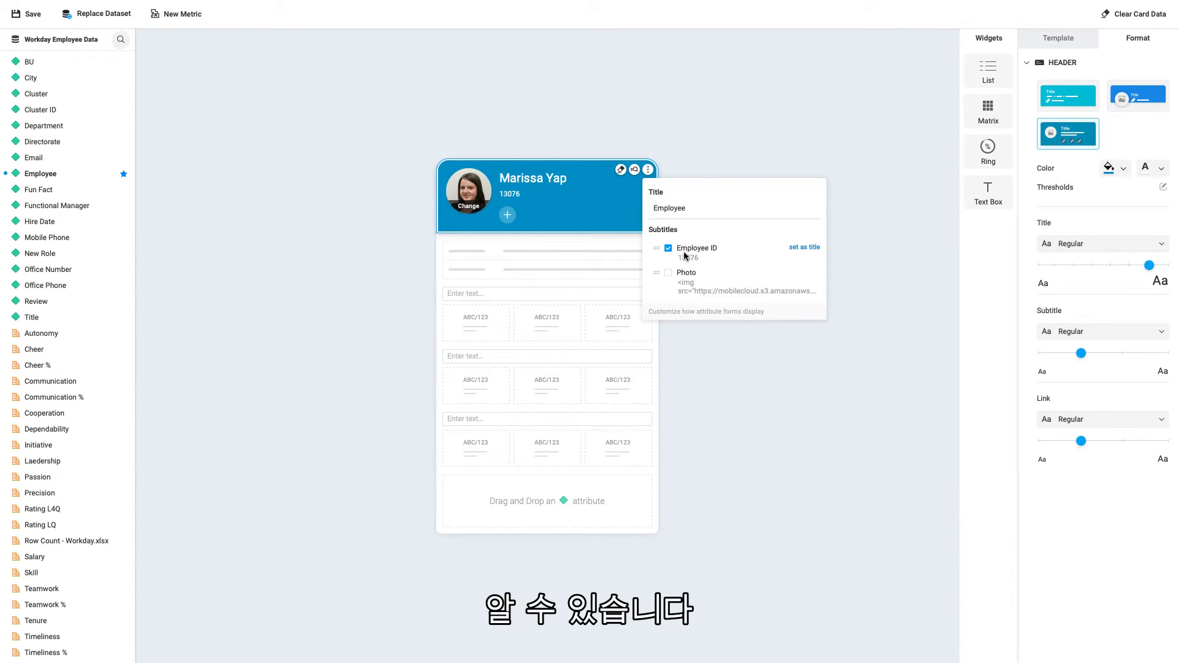
click(669, 252)
click(670, 254)
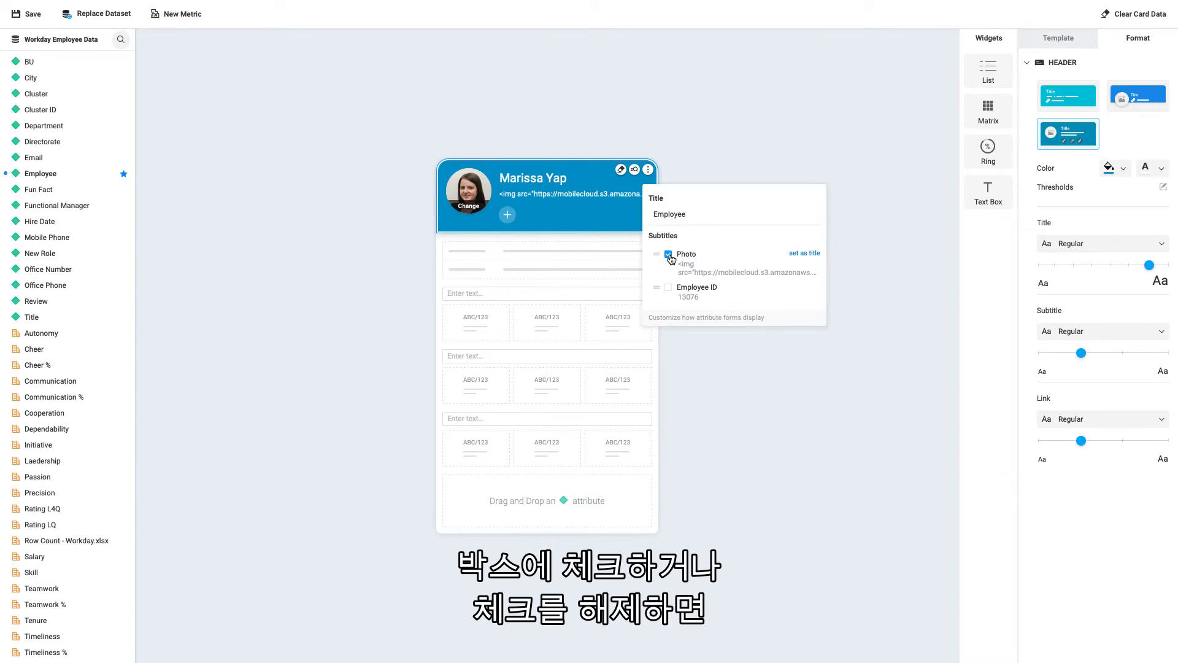
click(670, 255)
click(668, 288)
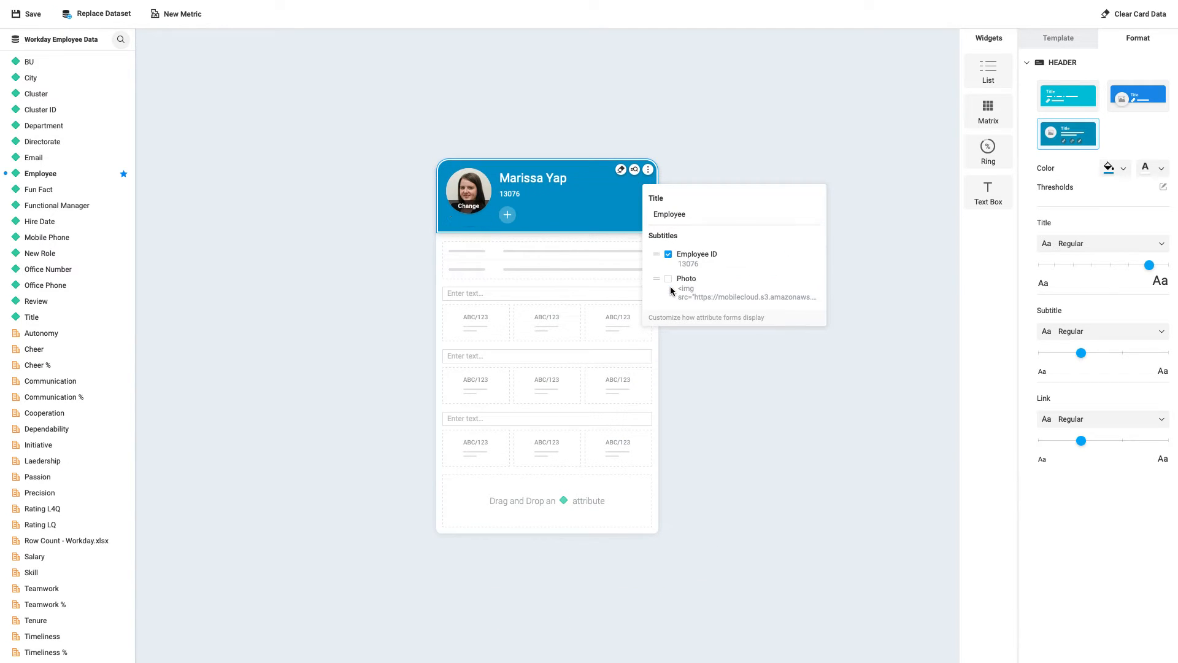
Try Employee ID as the header title, and restore Employee as the title with Employee ID as the subtitle
mouse_move(788, 258)
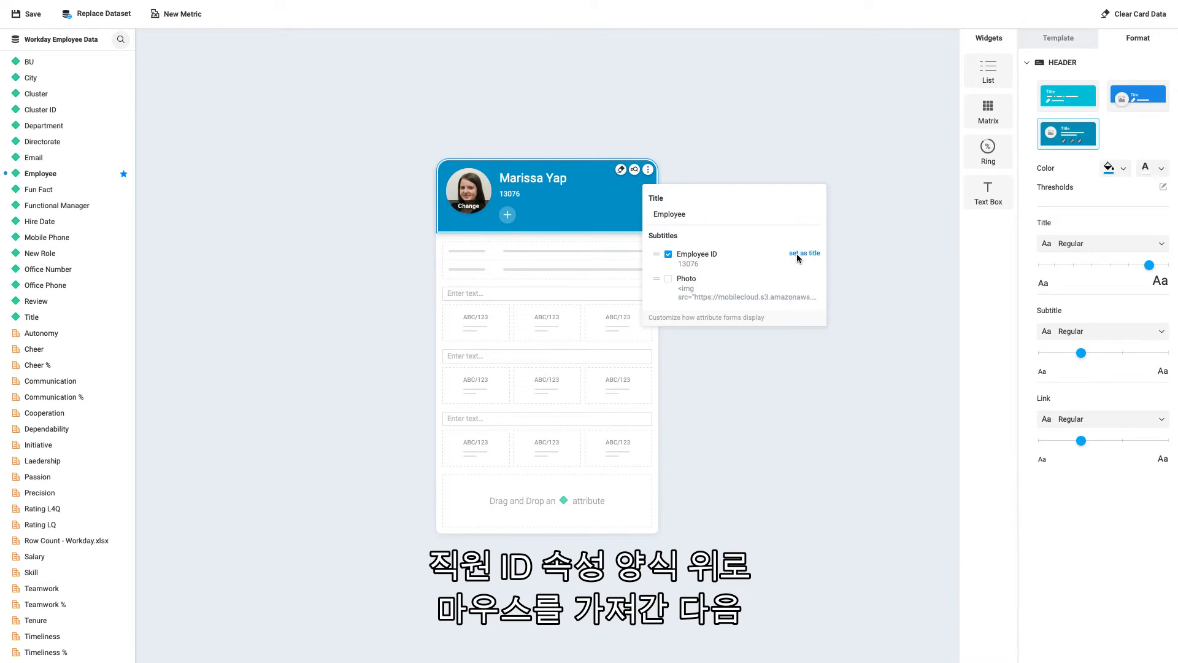
click(799, 255)
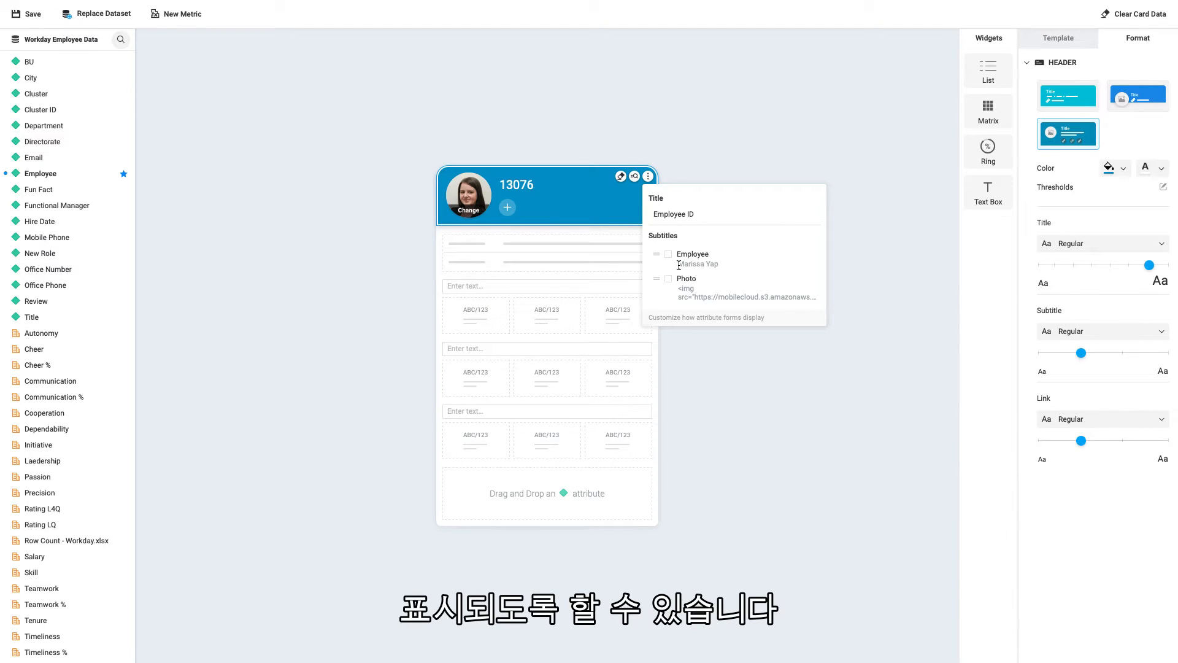
click(804, 254)
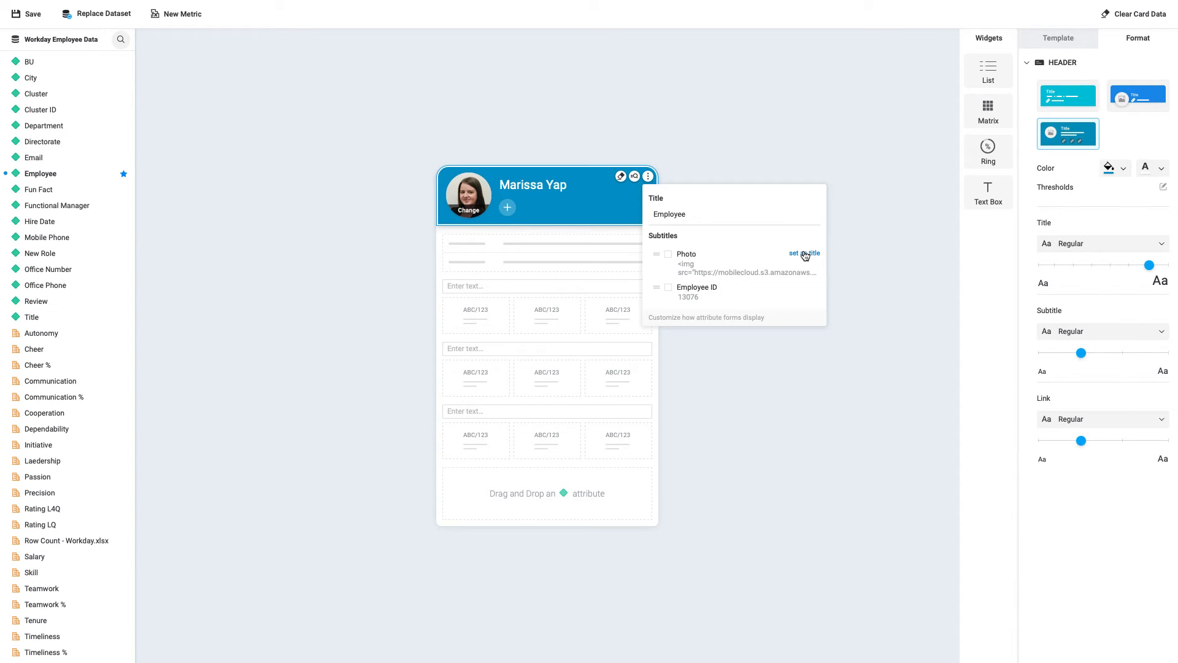
click(669, 287)
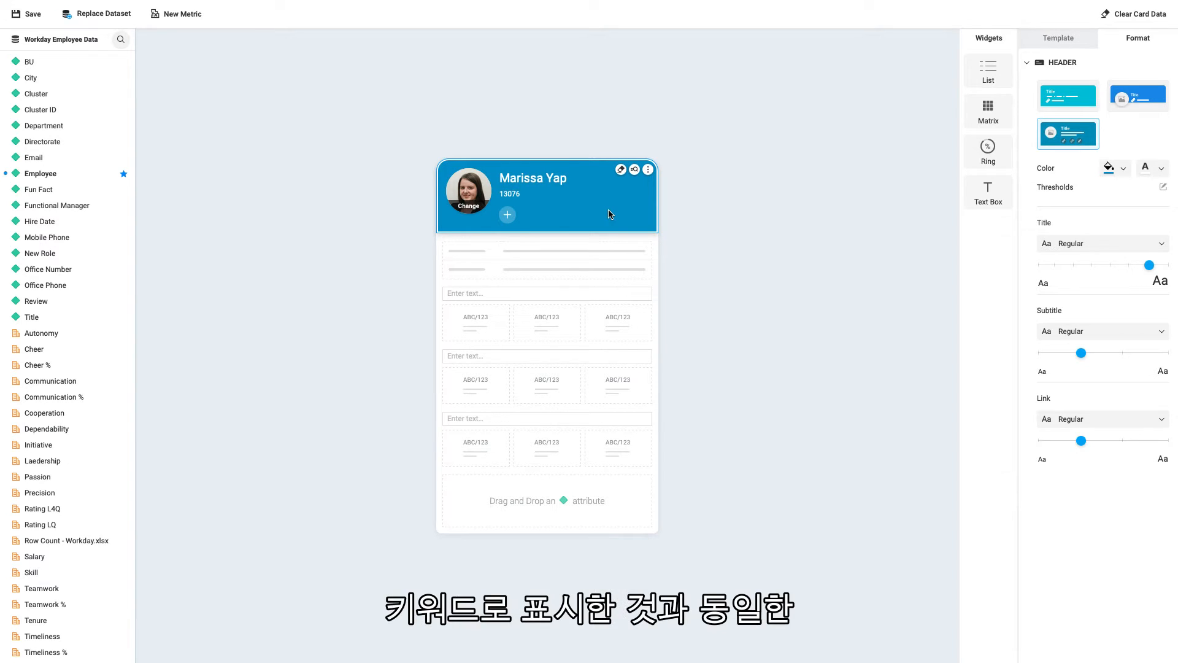
Add Employee ID to the header's alternate keyword matching alongside Employee and apply it
click(636, 170)
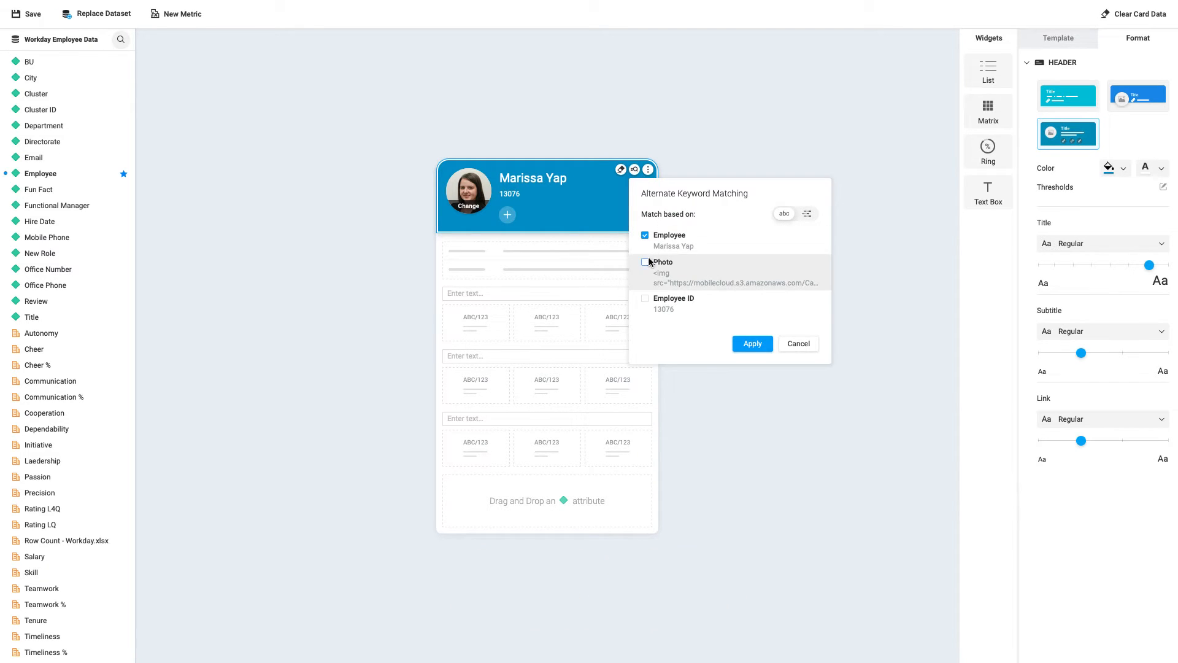
click(646, 300)
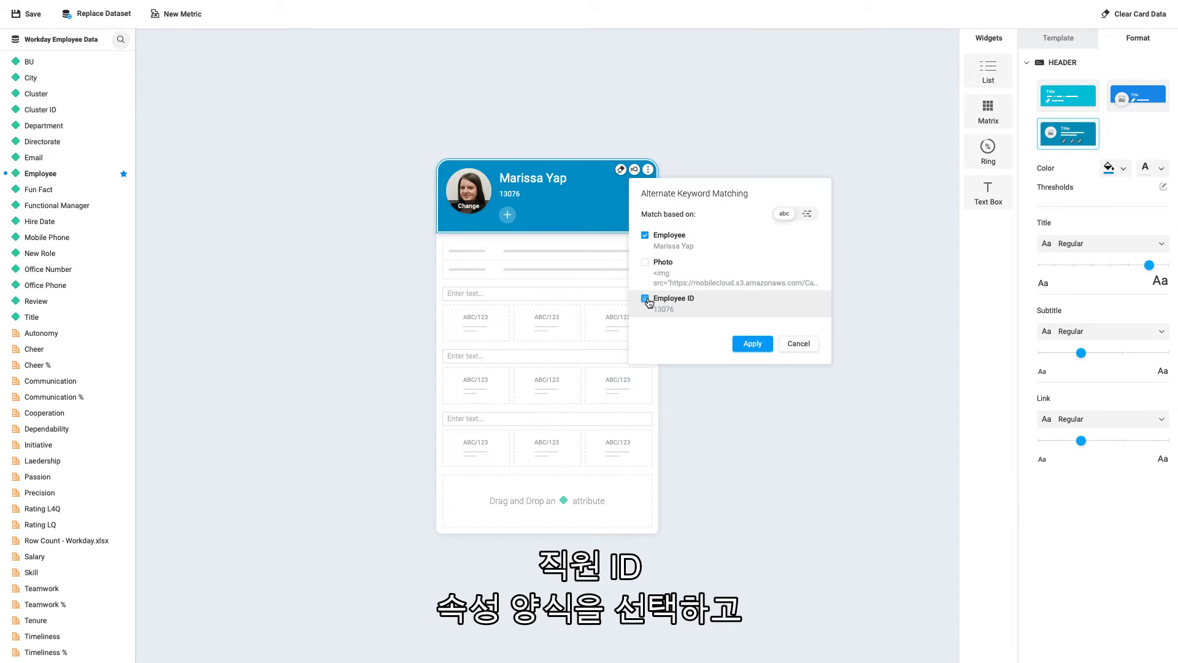
click(756, 346)
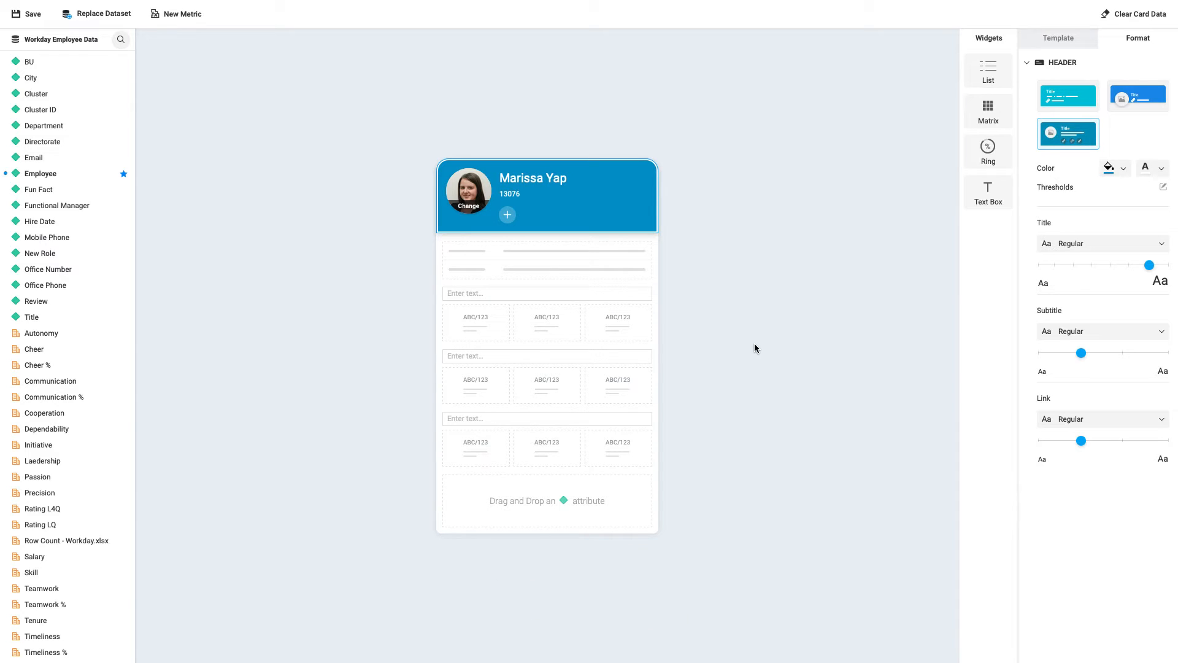
Add a header link with the Workday icon, the display text "Link to Workday" and the address Workday.com
click(507, 215)
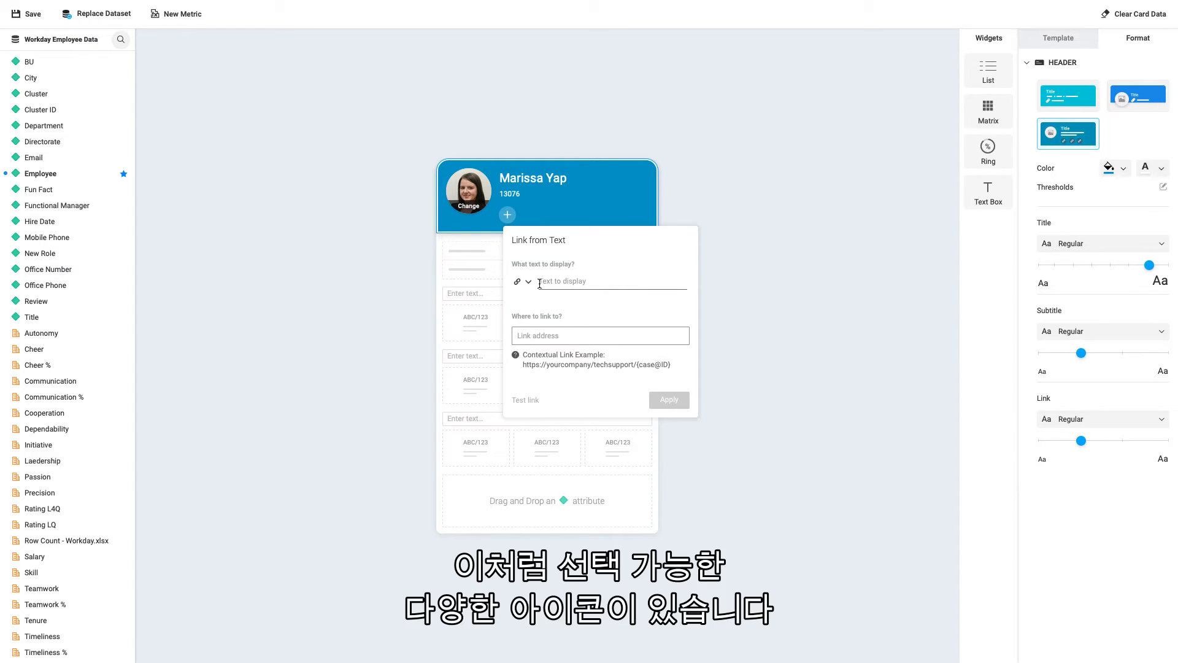
click(519, 281)
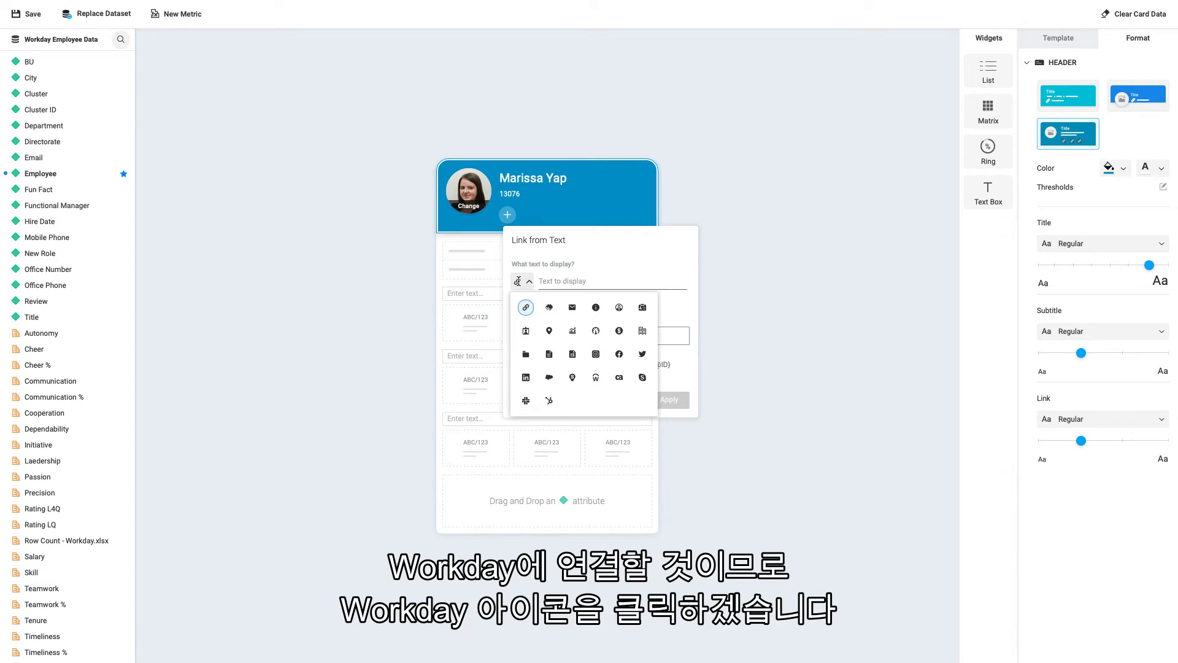
click(596, 376)
click(565, 281)
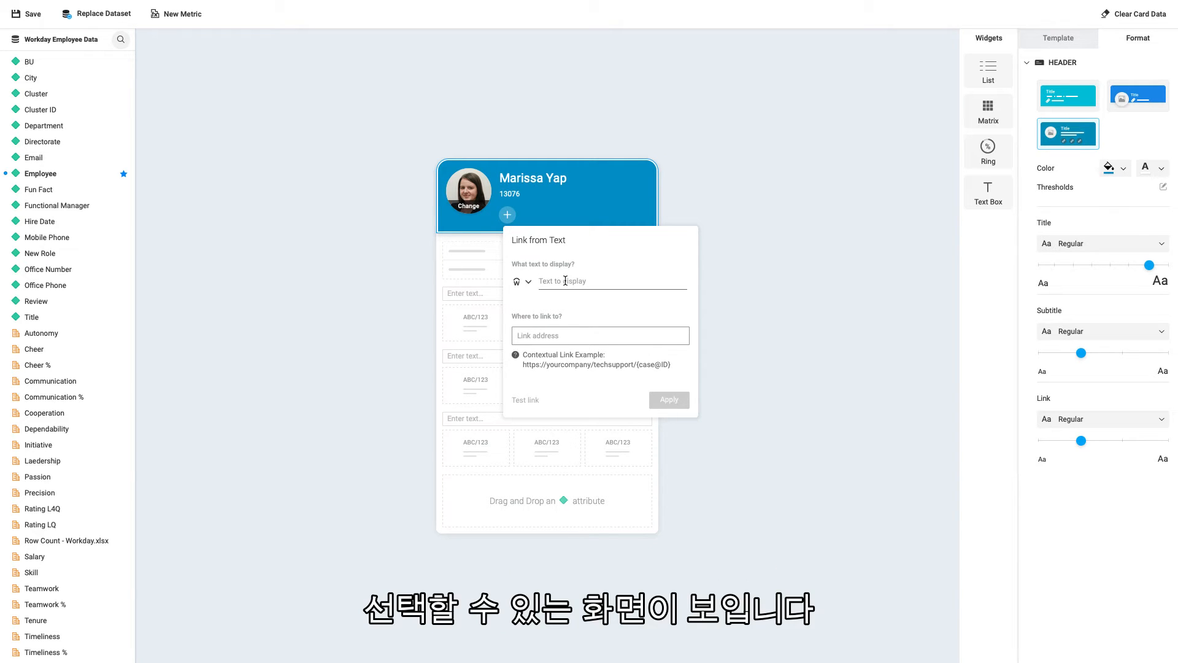
click(565, 280)
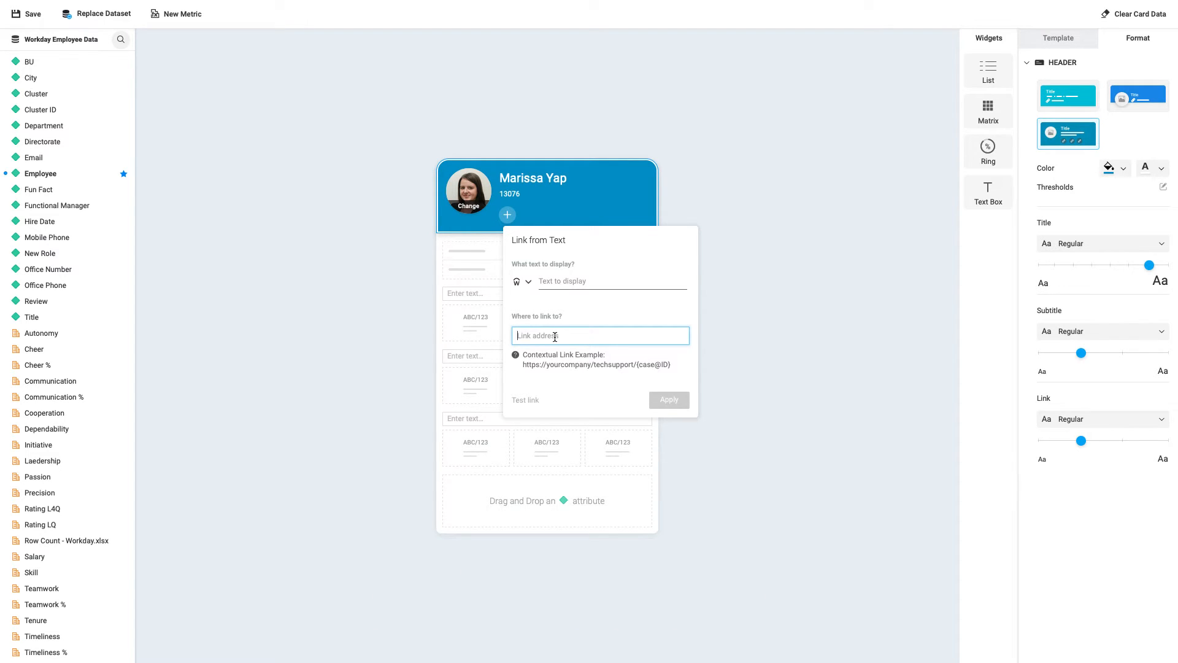
text(Workday.com)
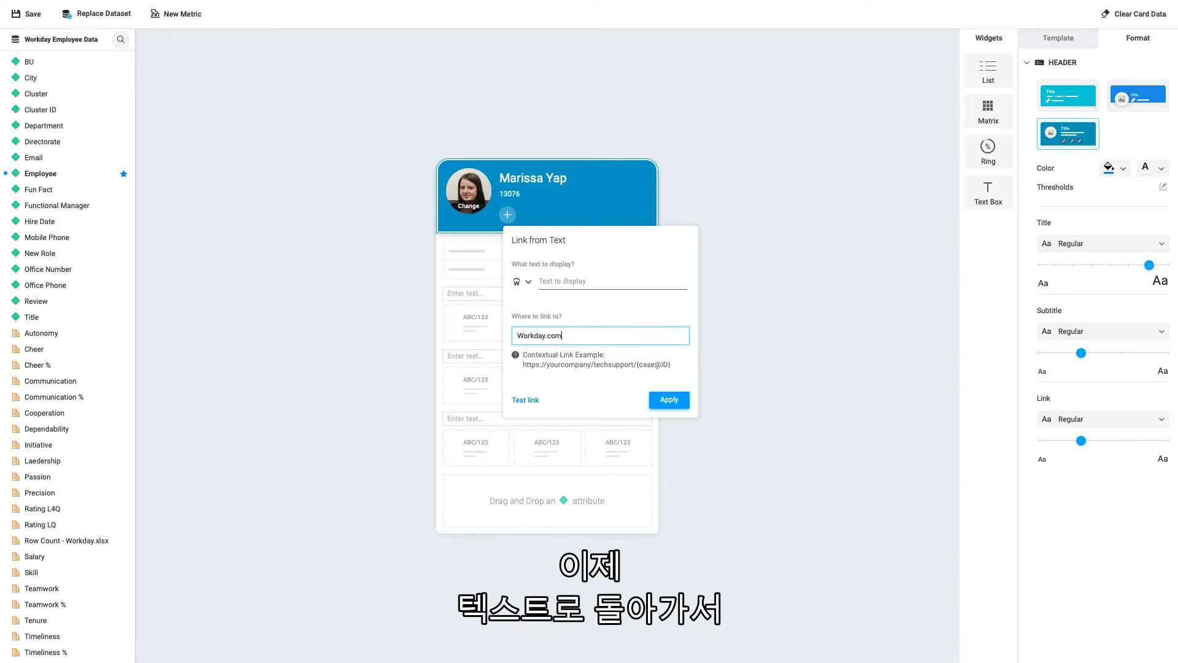
click(560, 280)
text(Link to )
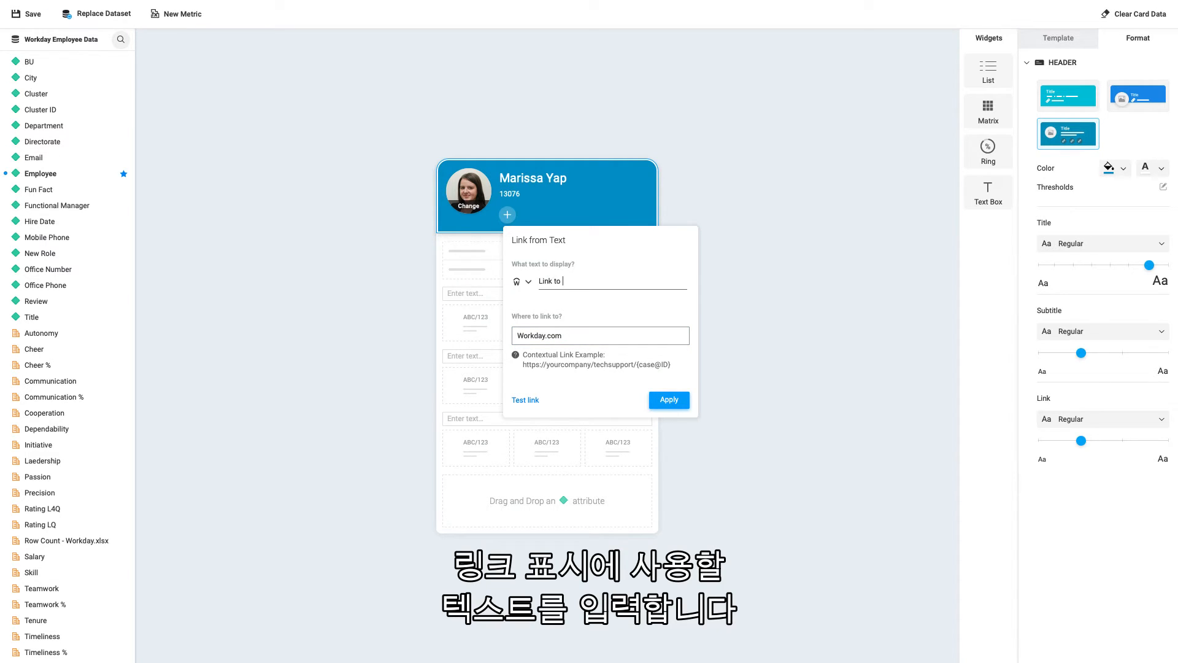
text(Workday)
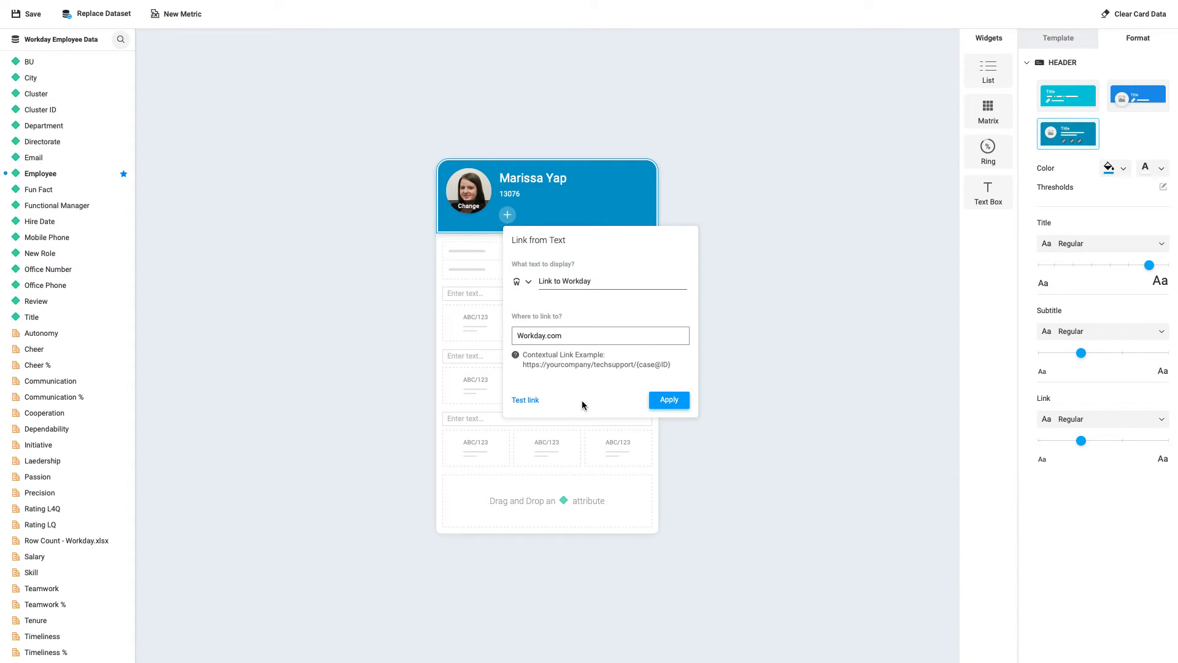
click(657, 401)
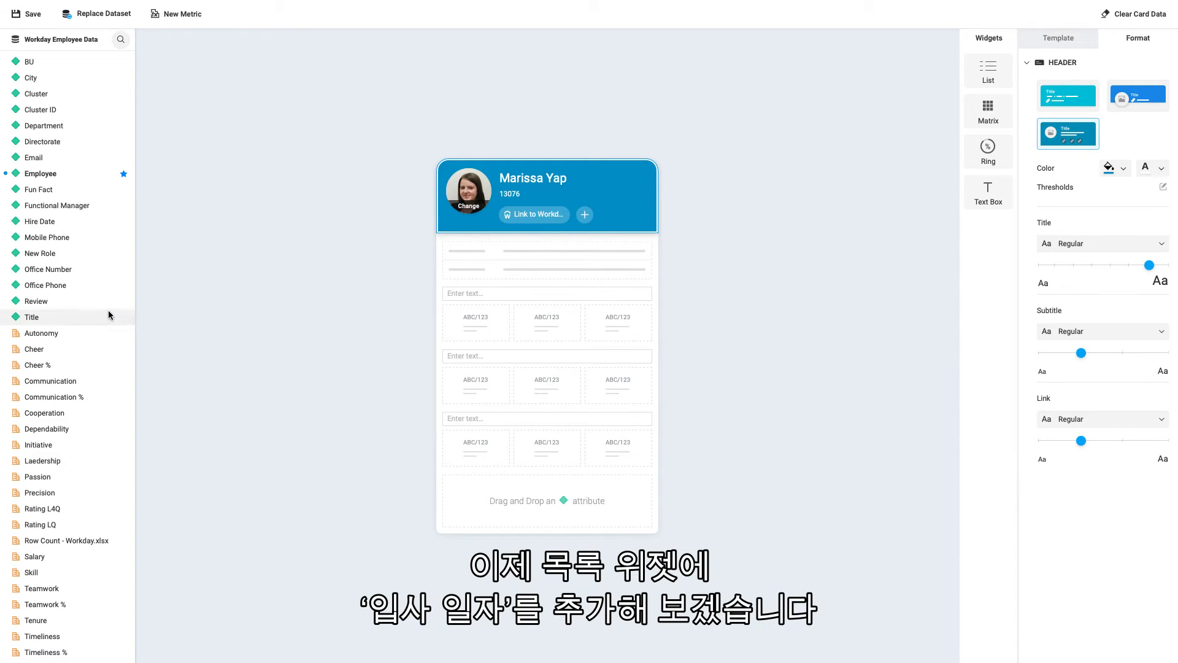
Add the Hire Date attribute to the first row of the list widget and set the list's label font to Bold
drag(55, 222, 490, 250)
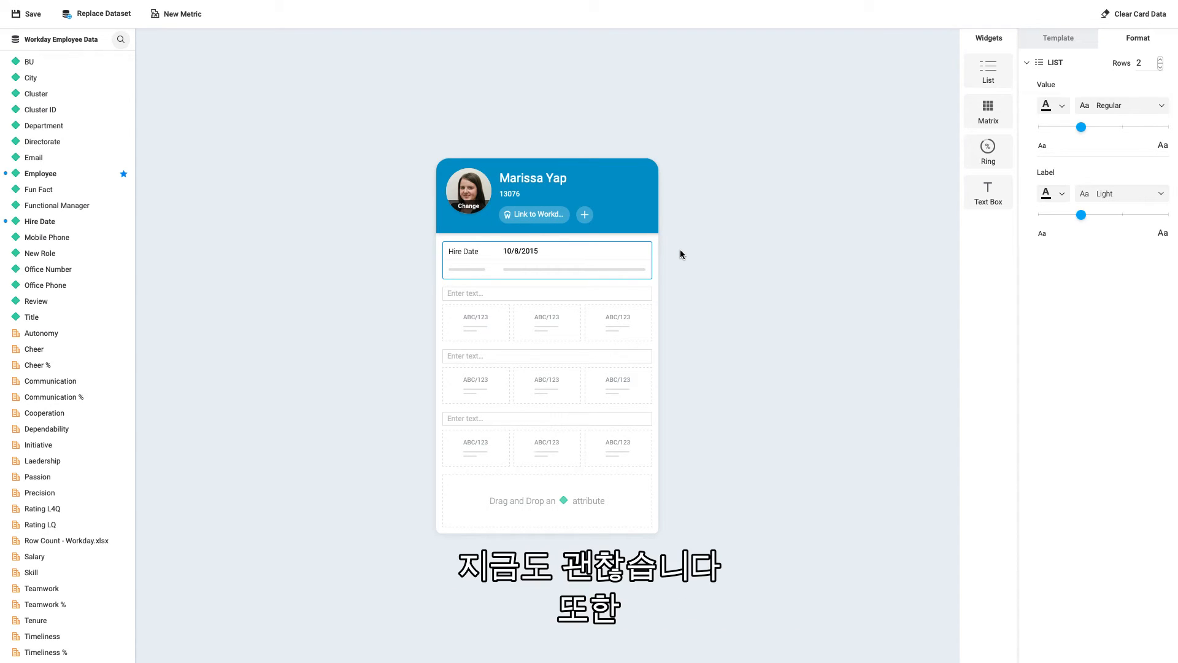
click(1135, 193)
click(1128, 270)
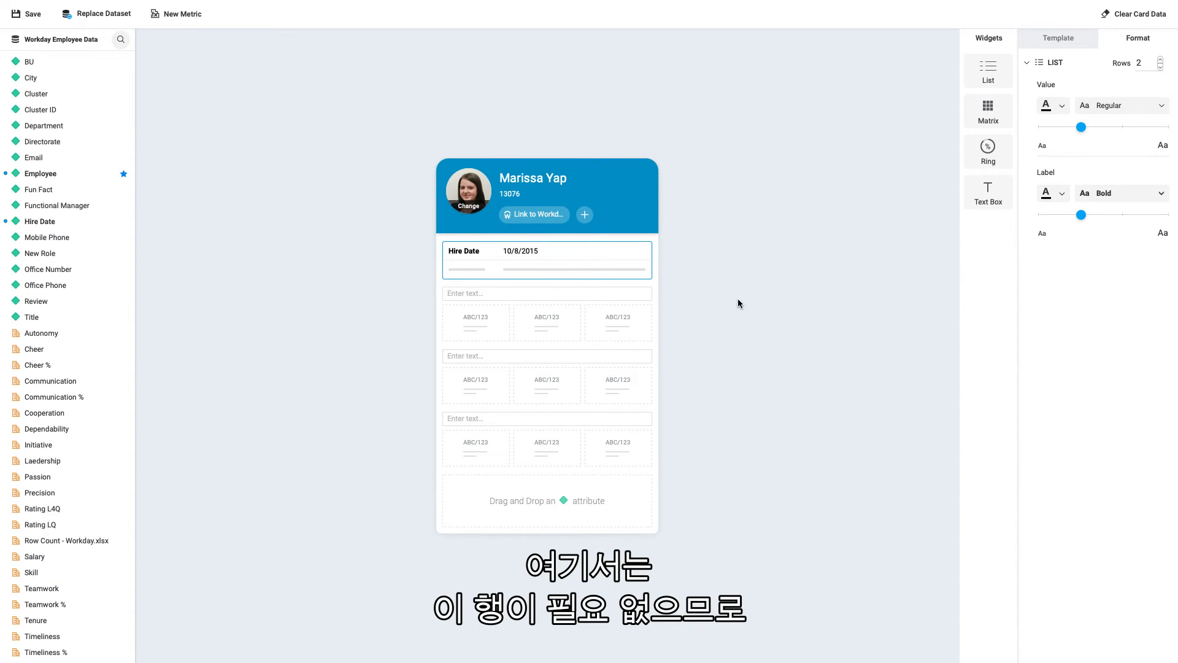
Delete the empty second row of the list widget
mouse_move(640, 275)
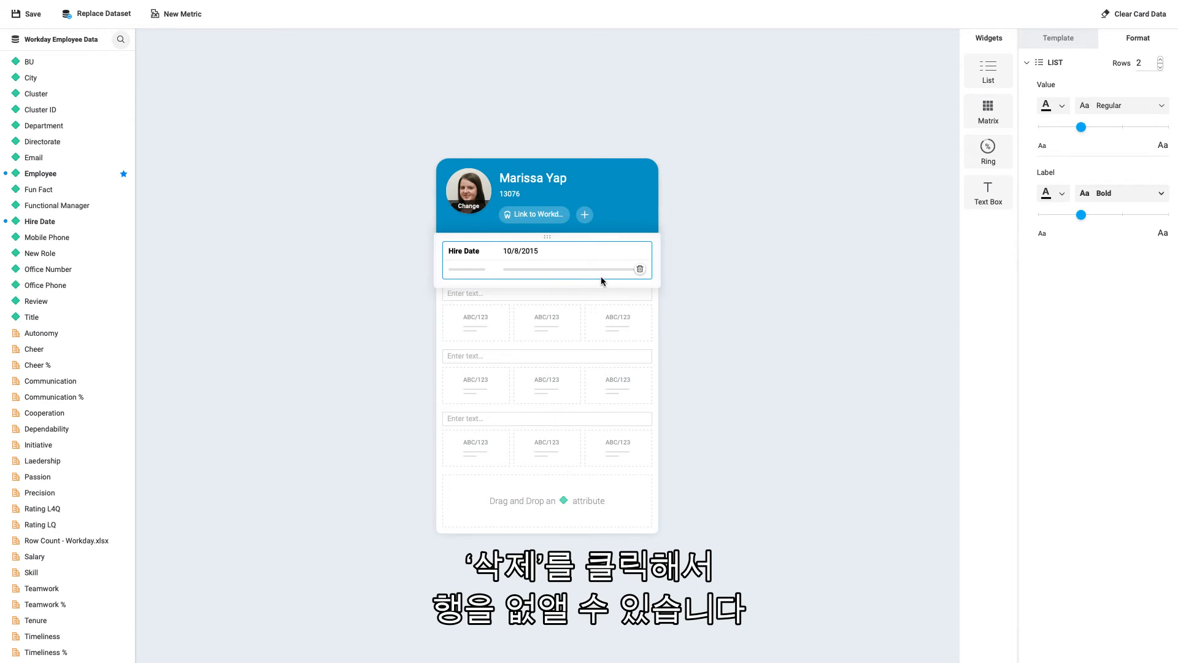
click(640, 270)
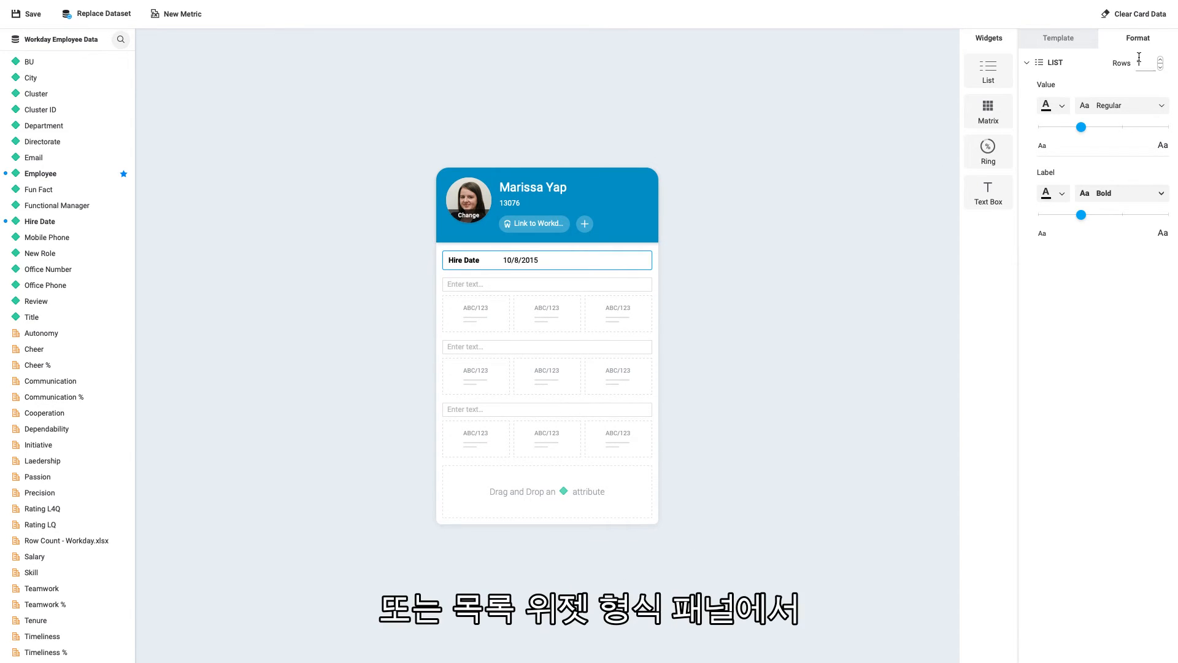
Try changing the list widget's row count to 2, return it to 1, and deselect the widget
click(1160, 59)
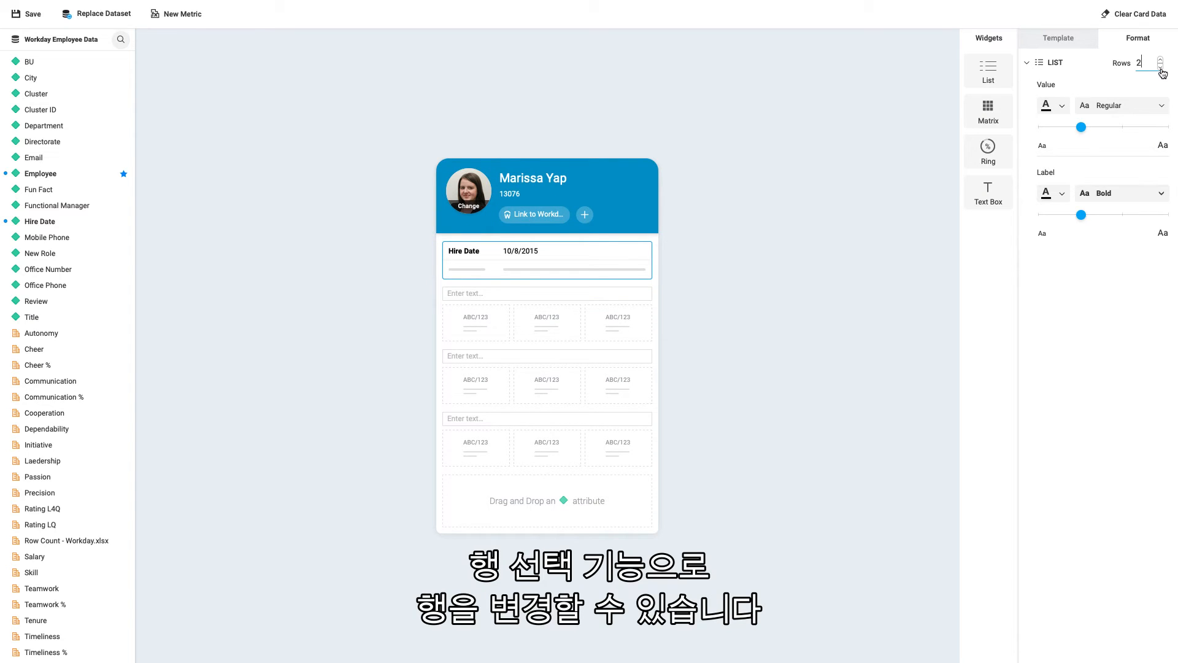
click(1161, 72)
click(1161, 61)
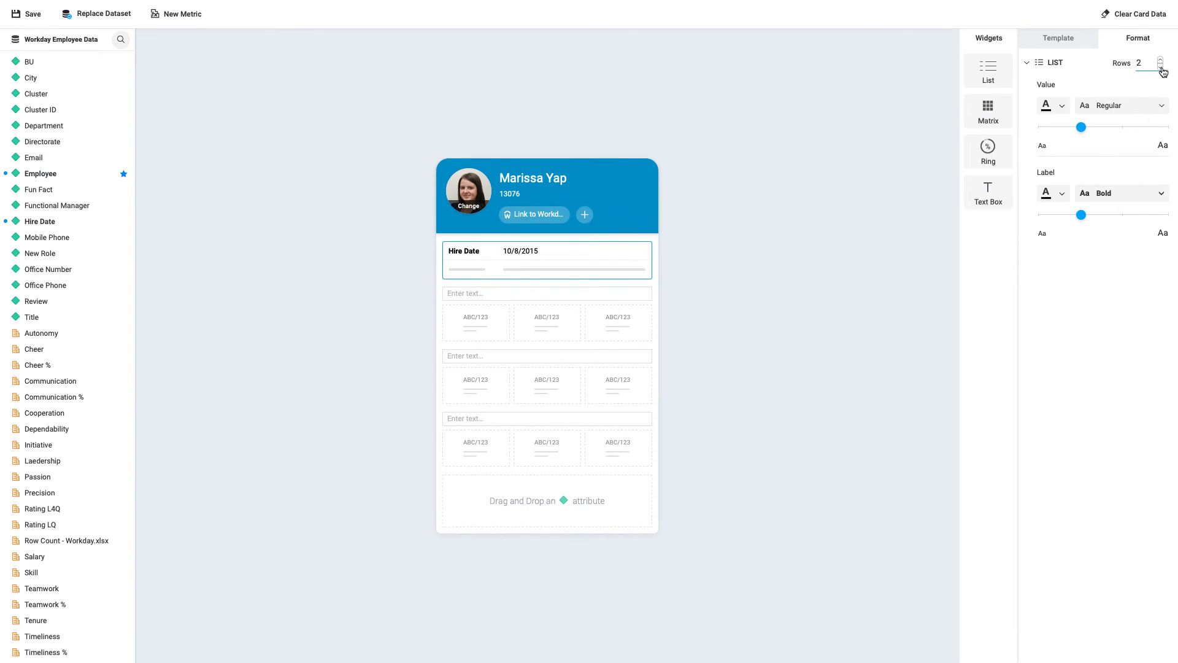
click(1161, 67)
click(698, 326)
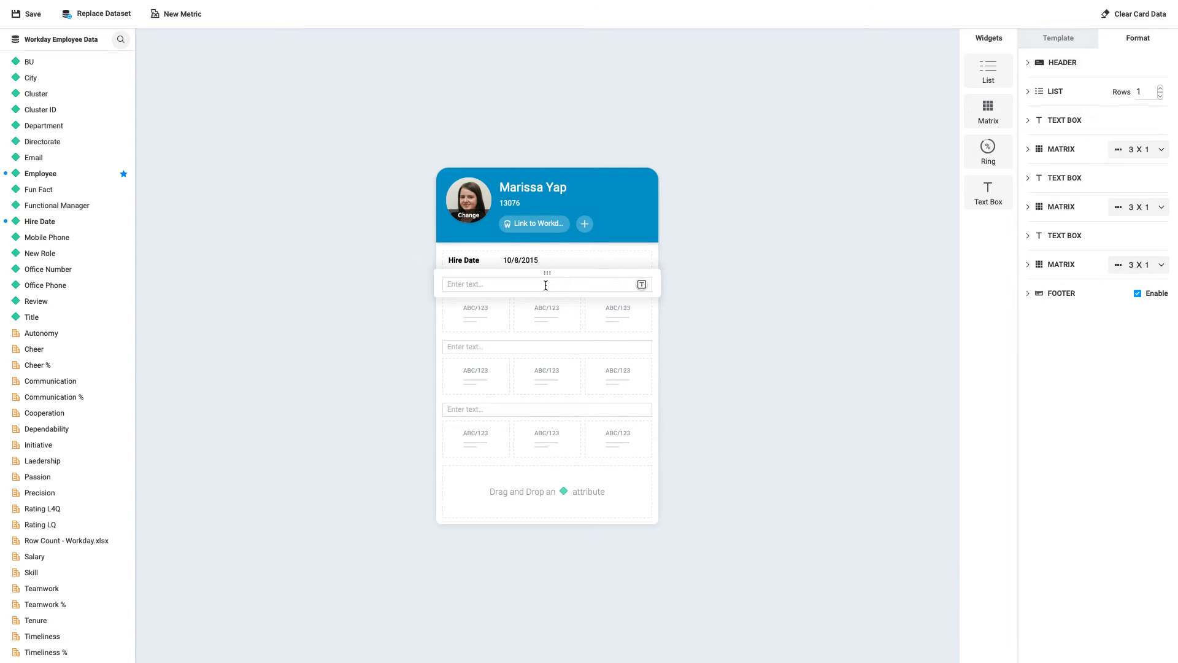
Enter "Ratings of Interest" in the empty text box directly below the Hire Date list
click(545, 286)
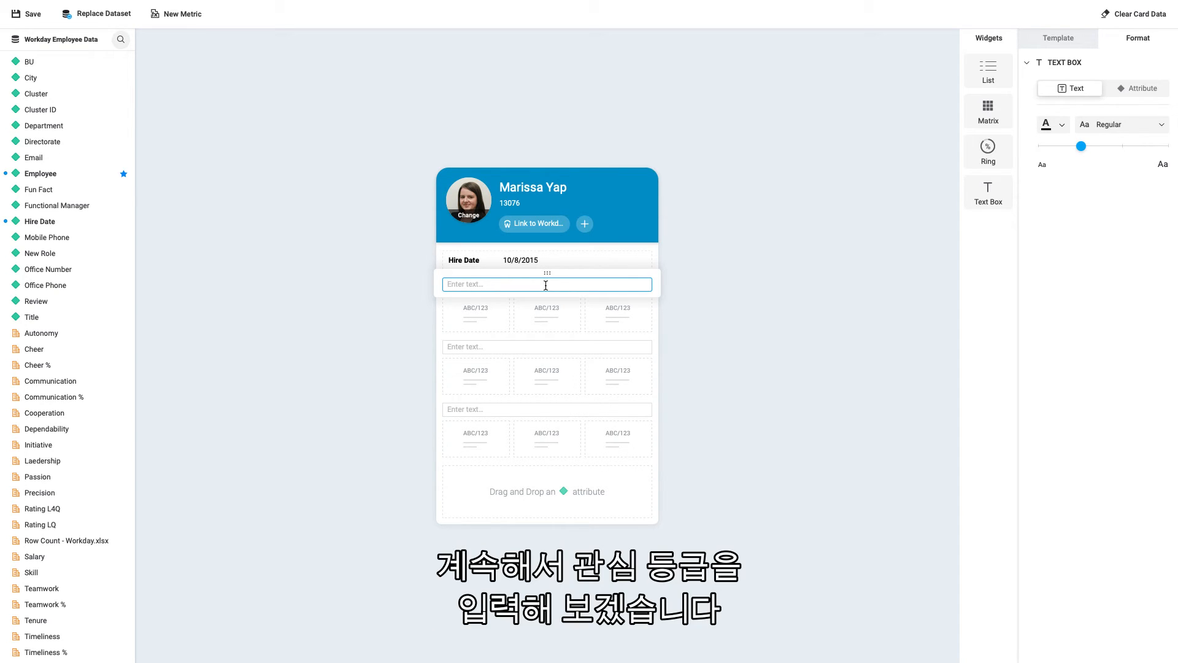
text(Ratings of I)
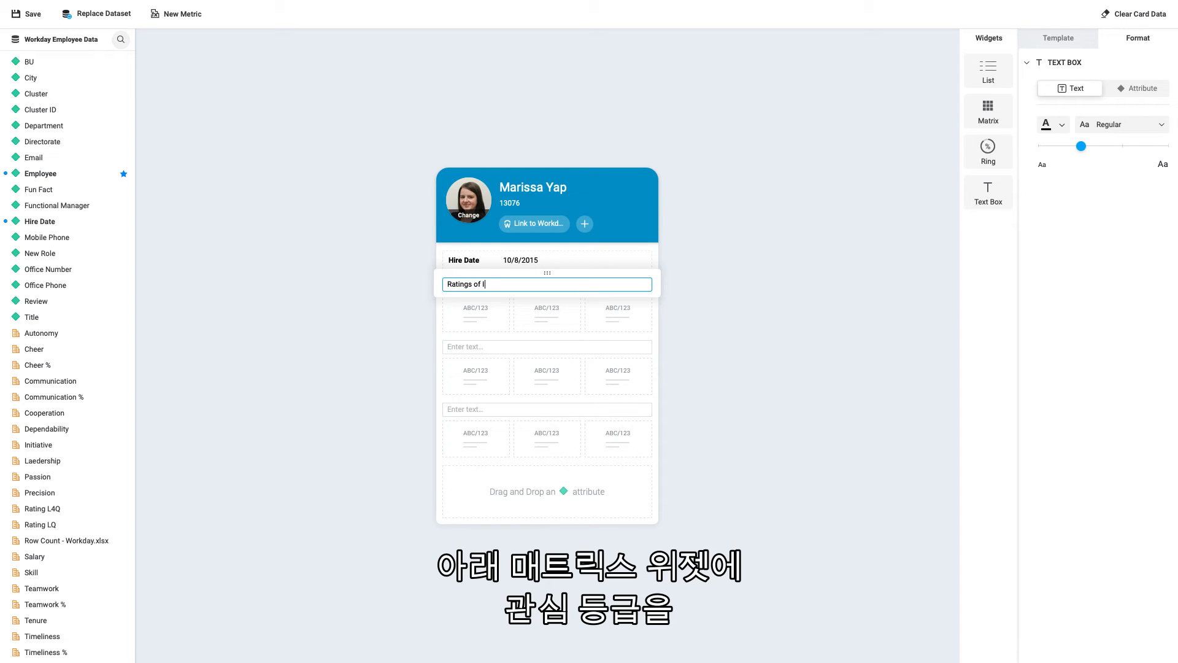
text(nterest)
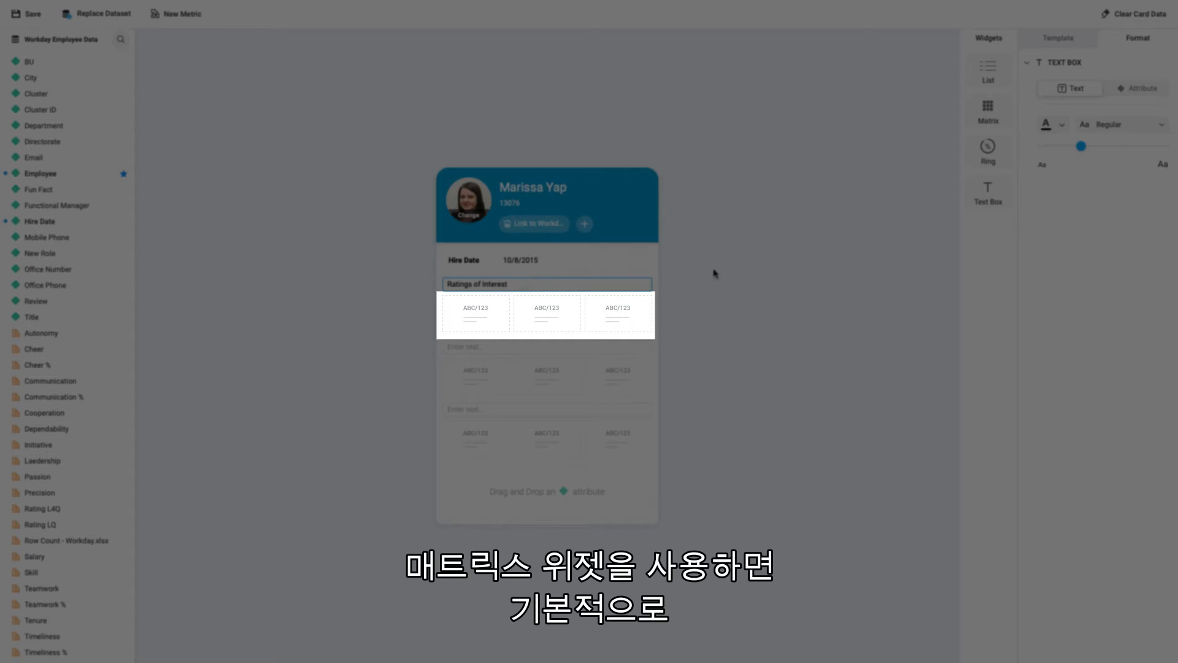
click(715, 327)
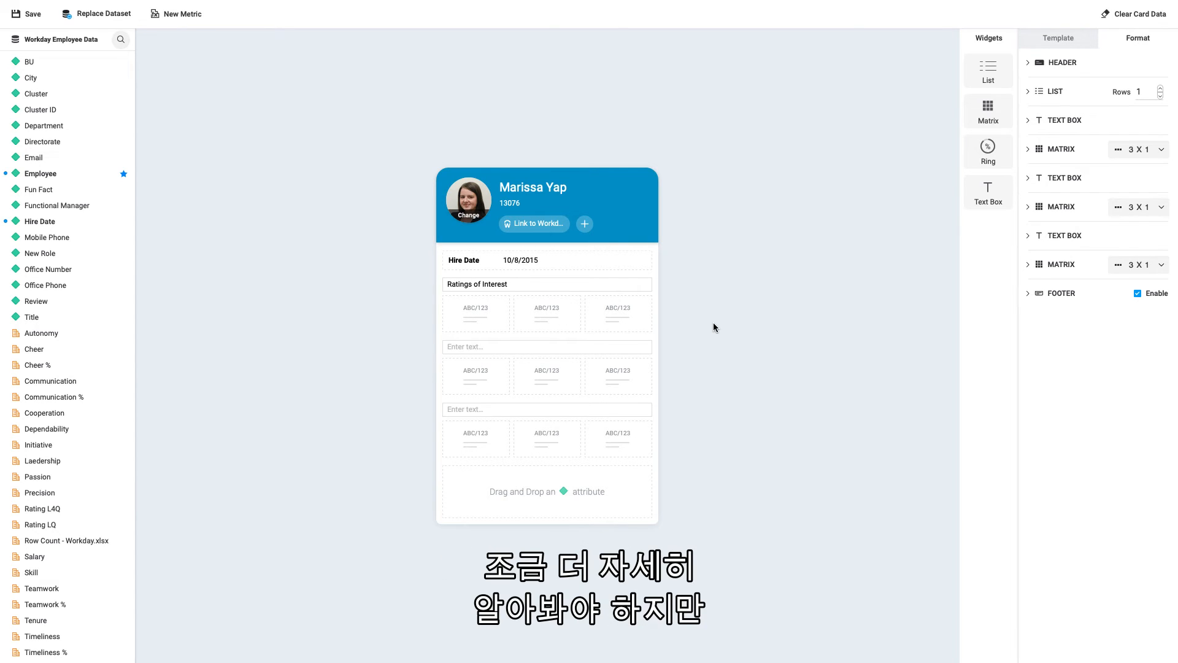
Fill the matrix below "Ratings of Interest" with the metrics Cheer, Communication and Rating LQ, in that order
click(584, 322)
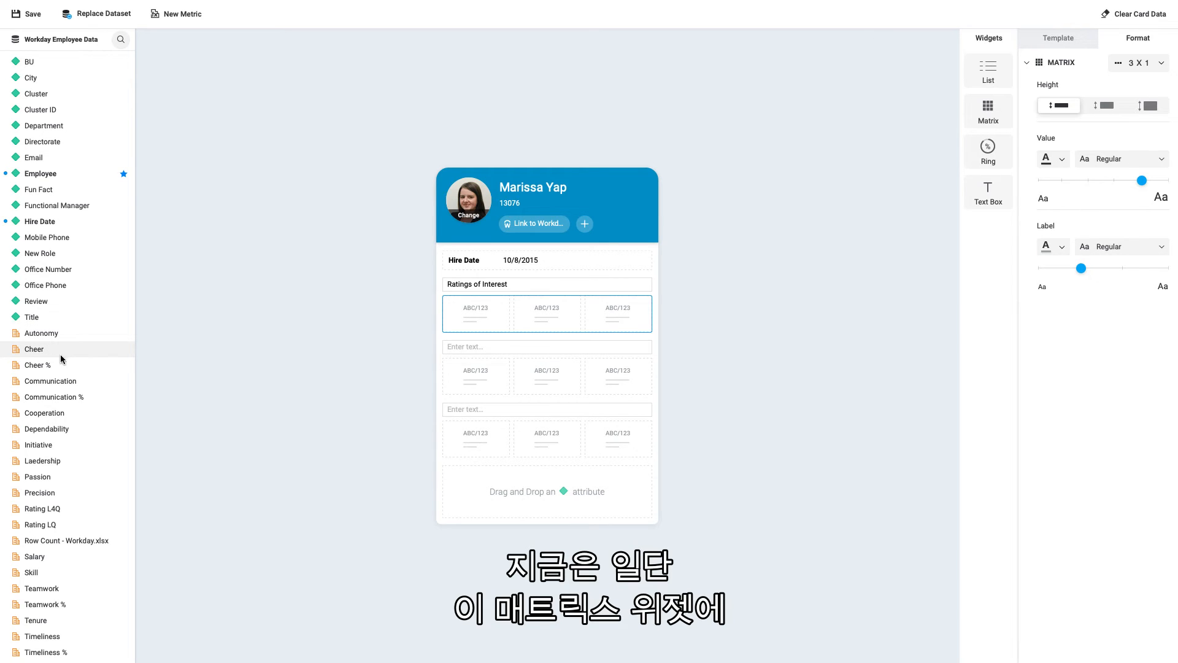
drag(61, 359, 470, 321)
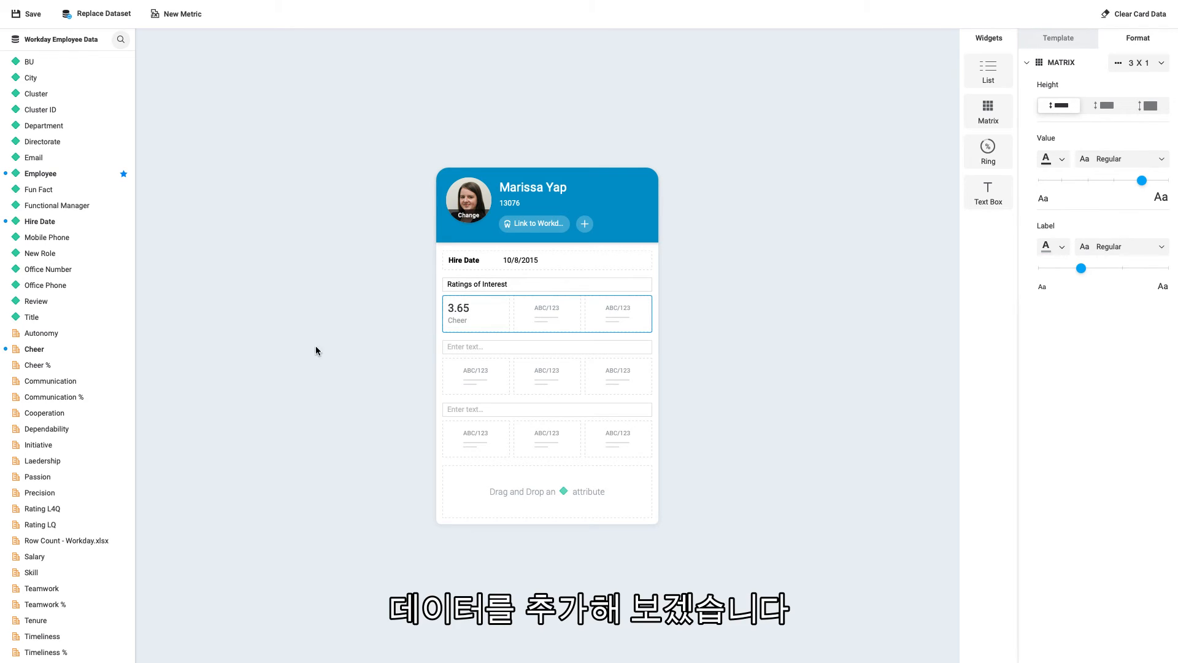
drag(87, 381, 565, 308)
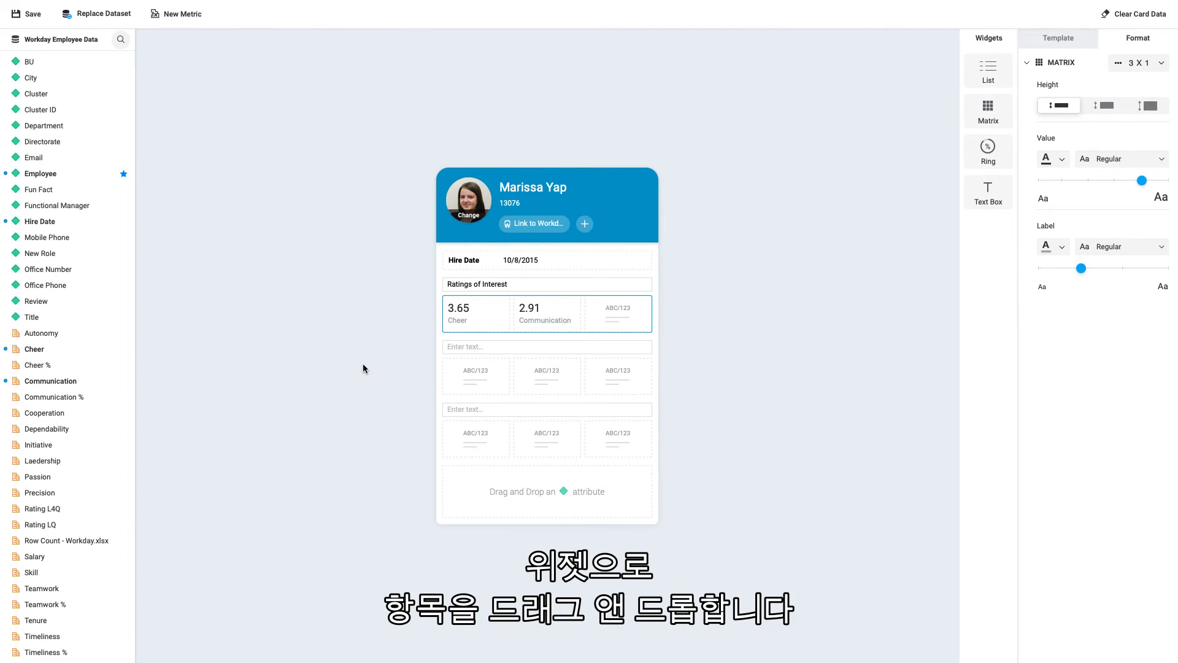
drag(61, 525, 635, 311)
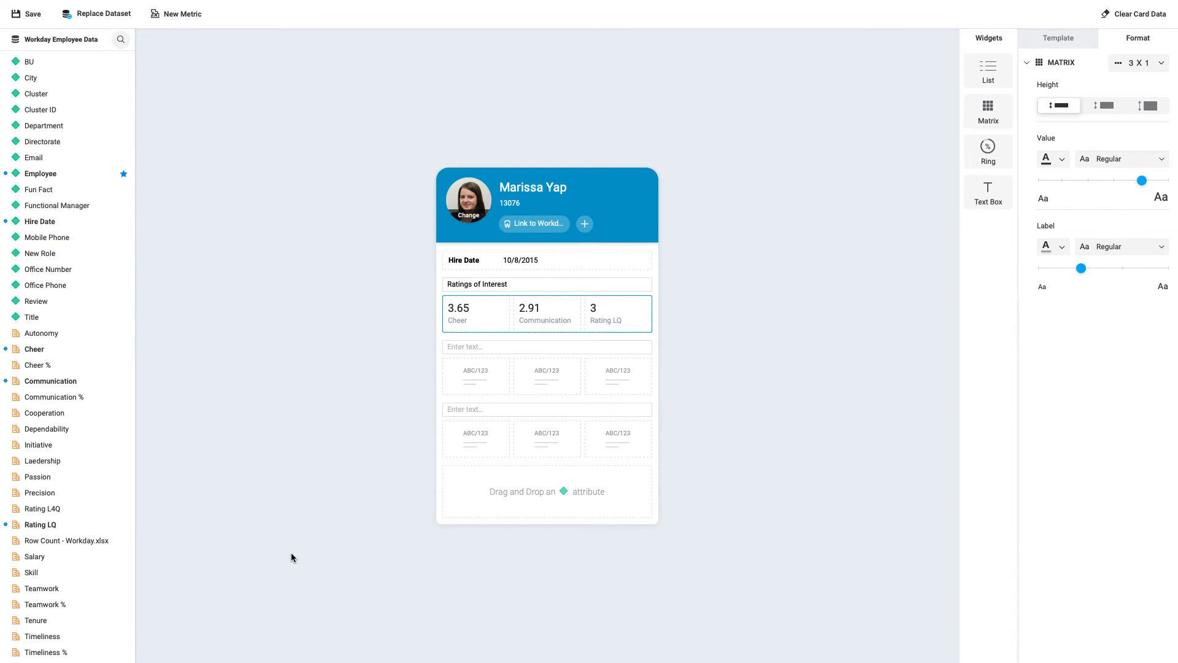
Format the Rating LQ value in the first matrix with 2 decimal places using Quick Format
click(598, 318)
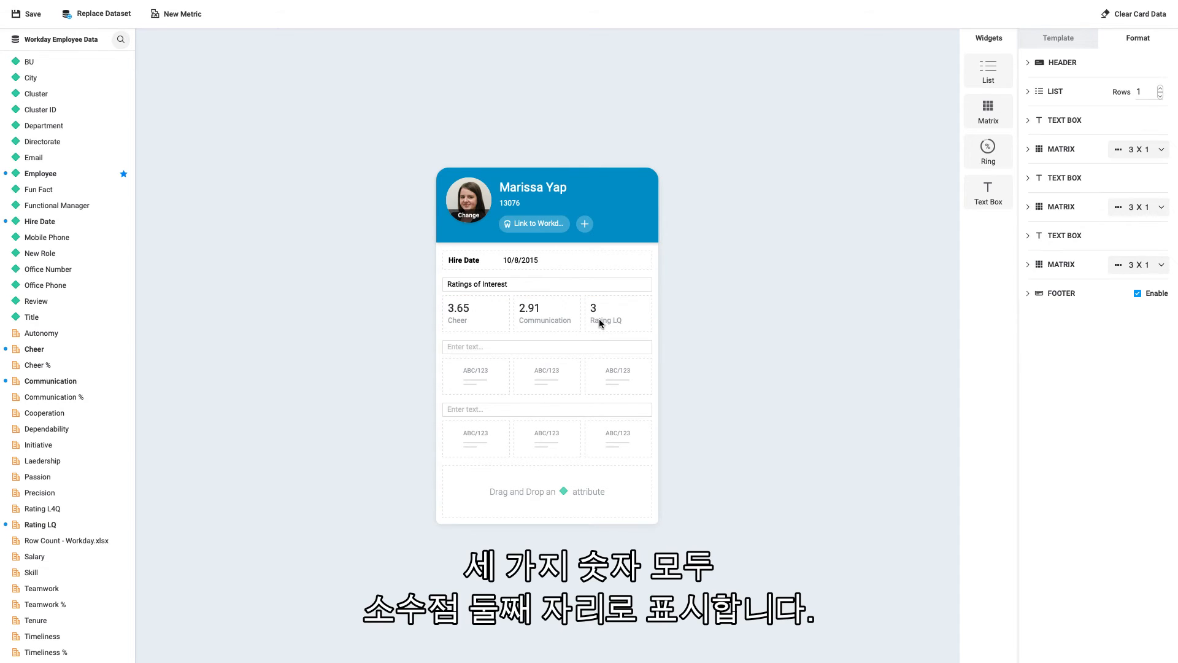
mouse_move(609, 313)
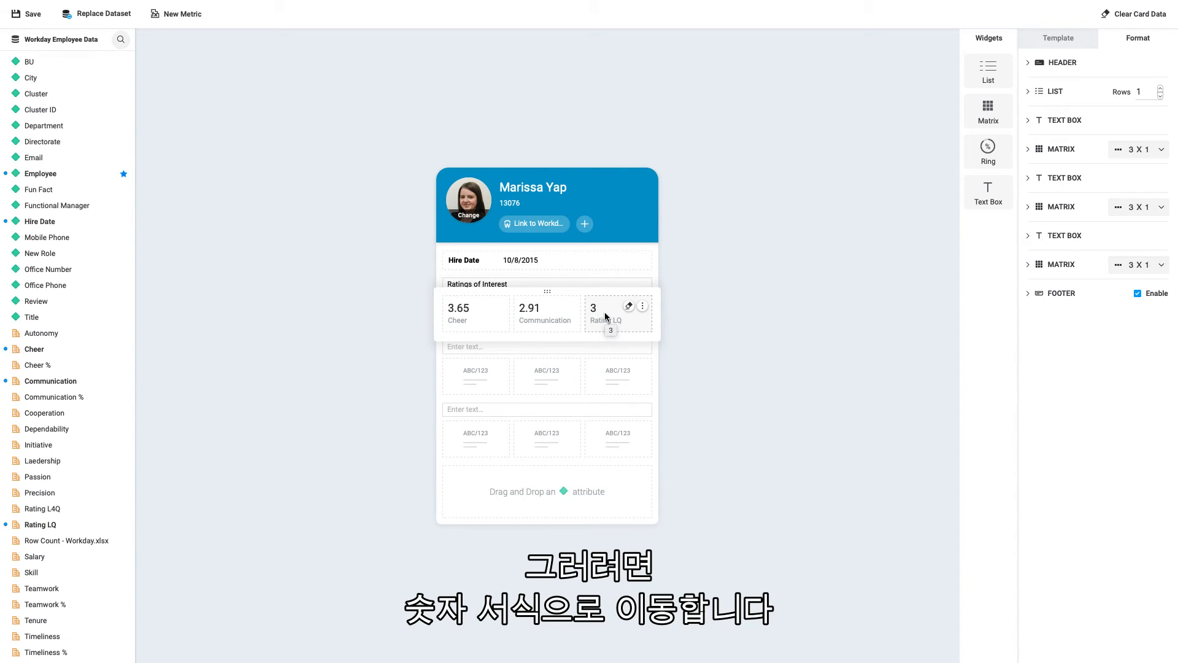
click(642, 307)
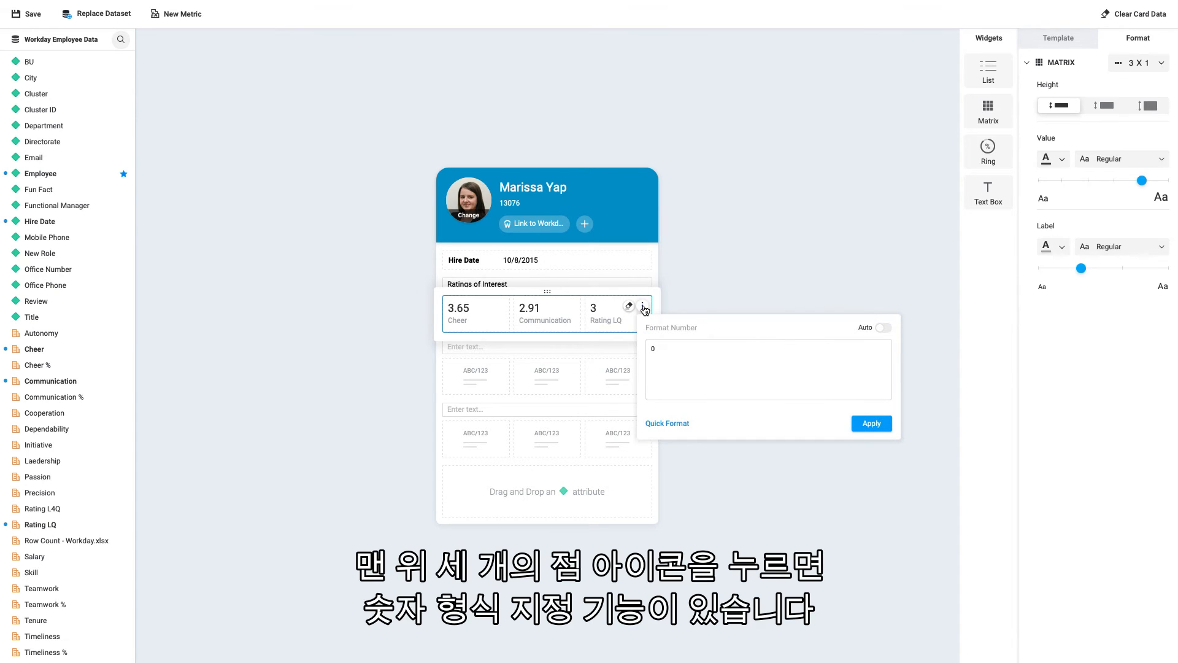
click(675, 424)
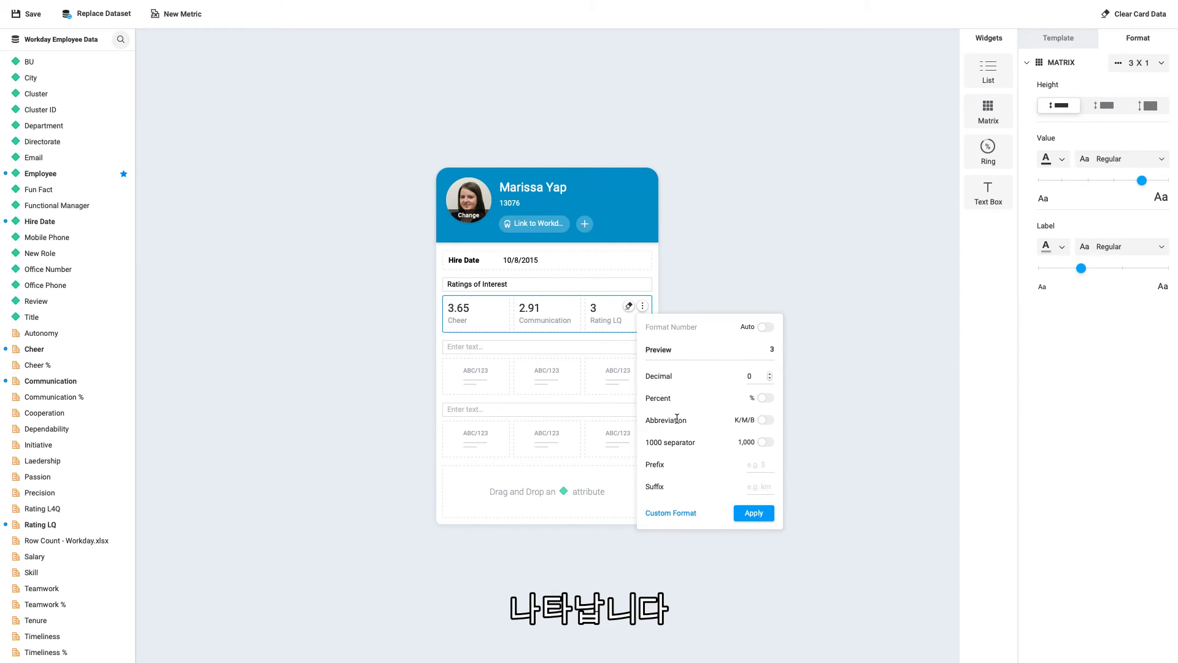
click(771, 374)
click(771, 374)
click(754, 520)
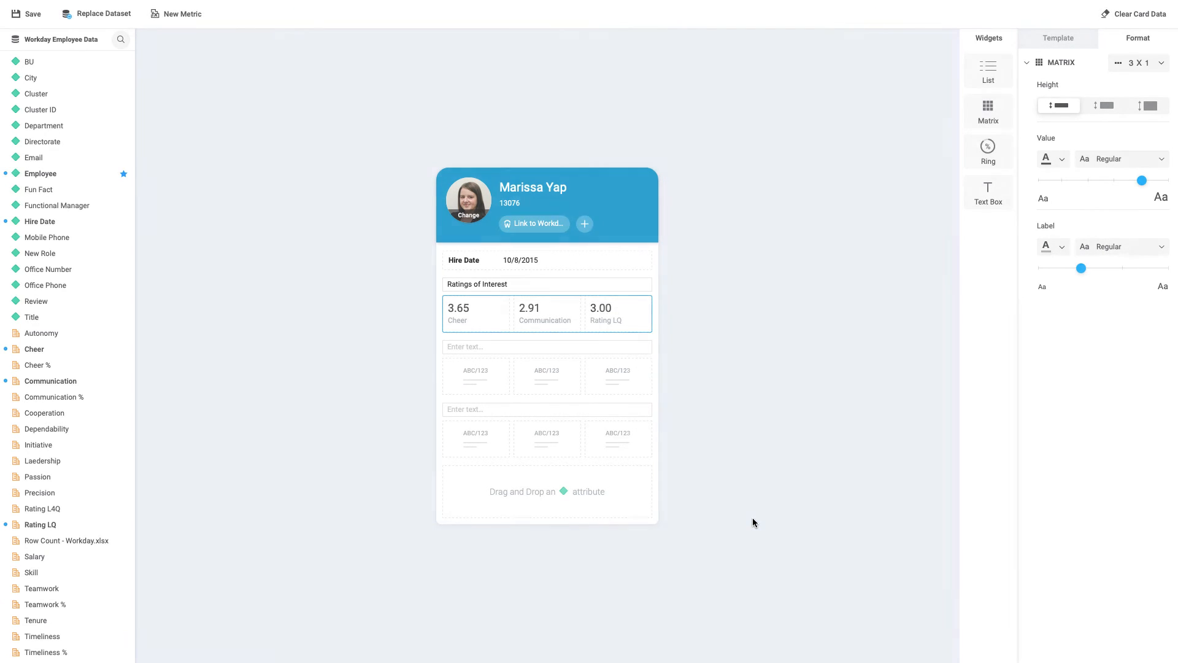
Enter "Salary" in the text box below the first matrix
click(557, 347)
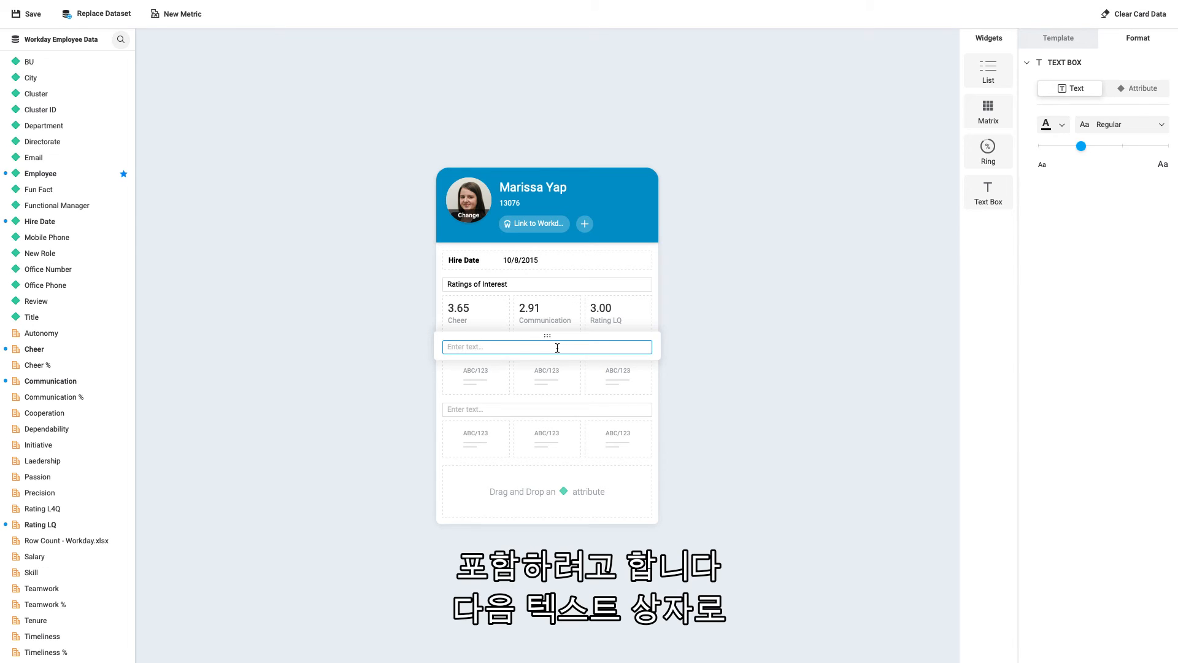
text(Salary)
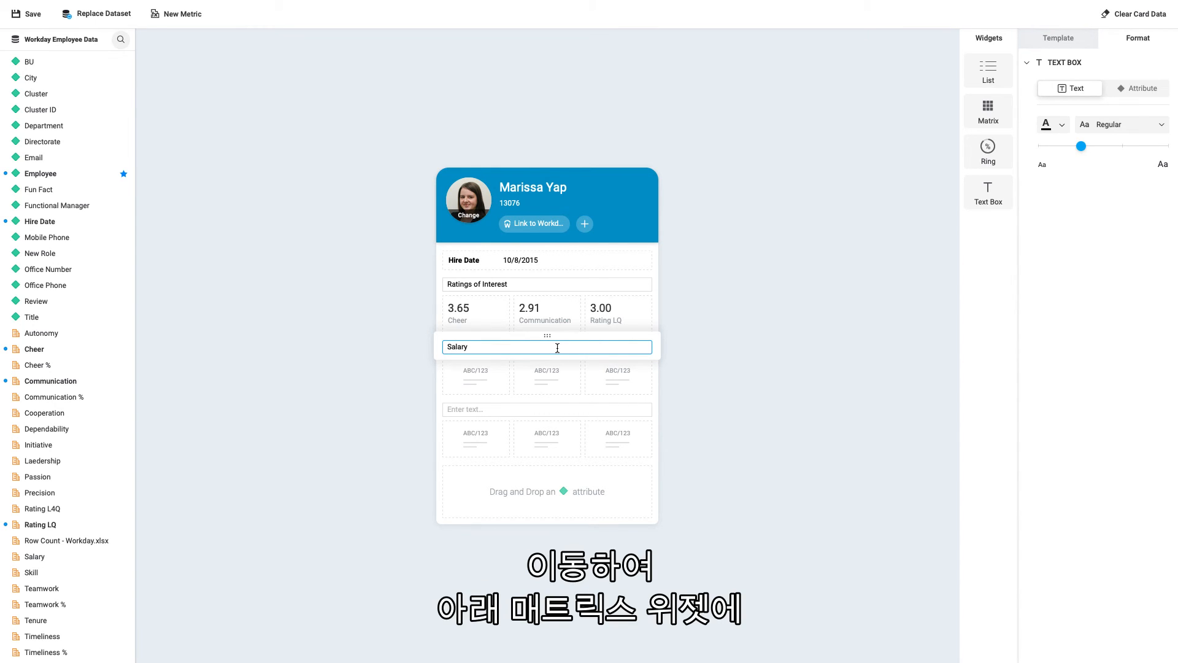
Add the Salary metric to the matrix below the Salary text box and resize that matrix to 1 X 1
click(491, 384)
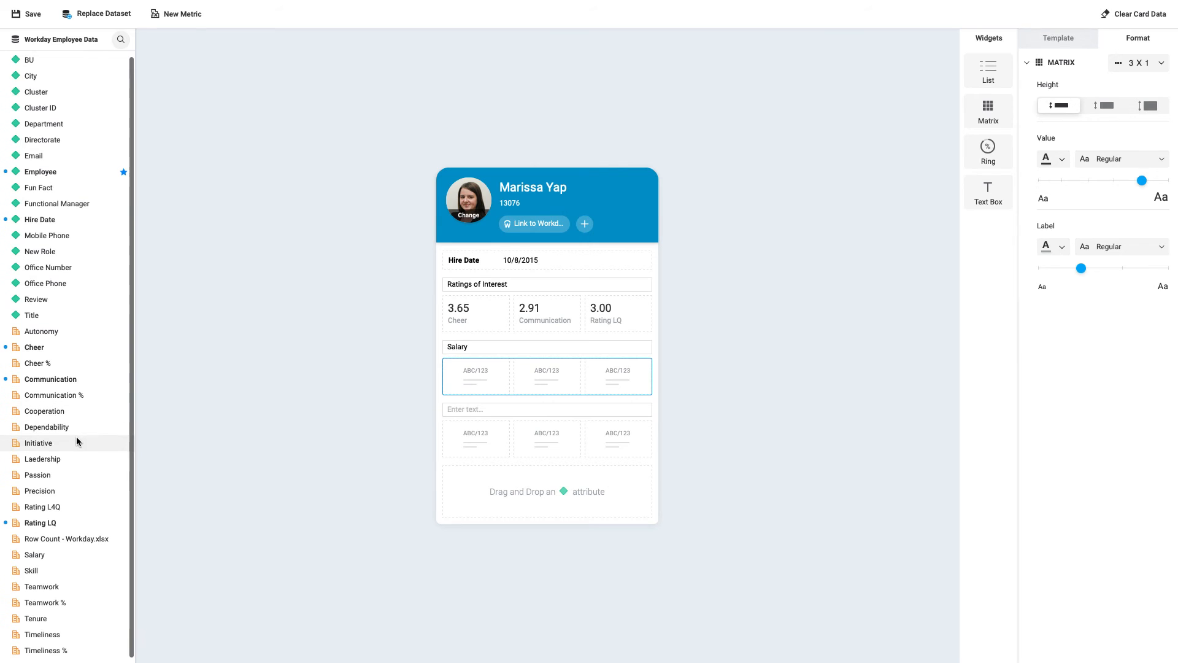
drag(36, 554, 495, 376)
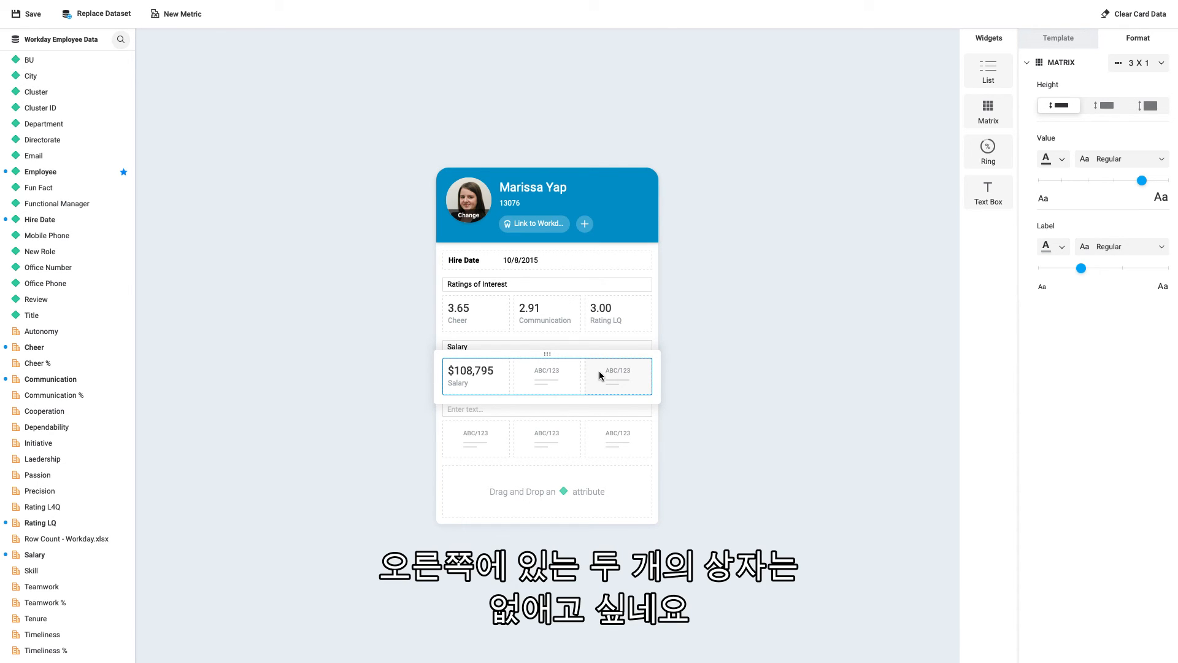
click(1160, 65)
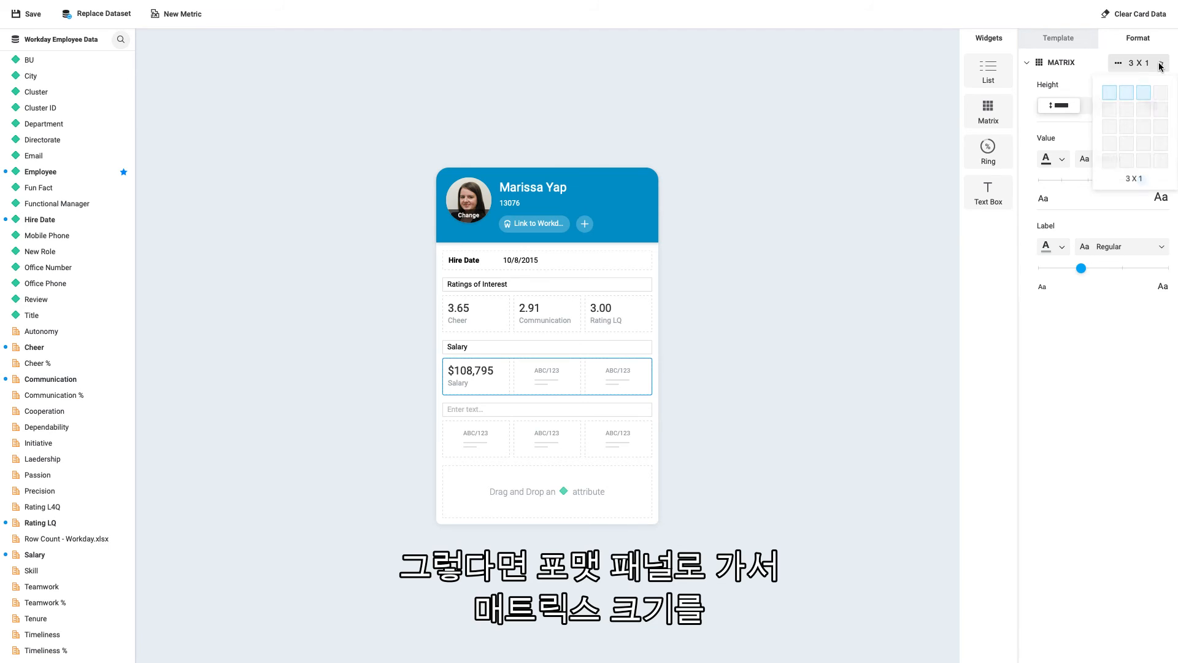
click(1110, 99)
click(730, 391)
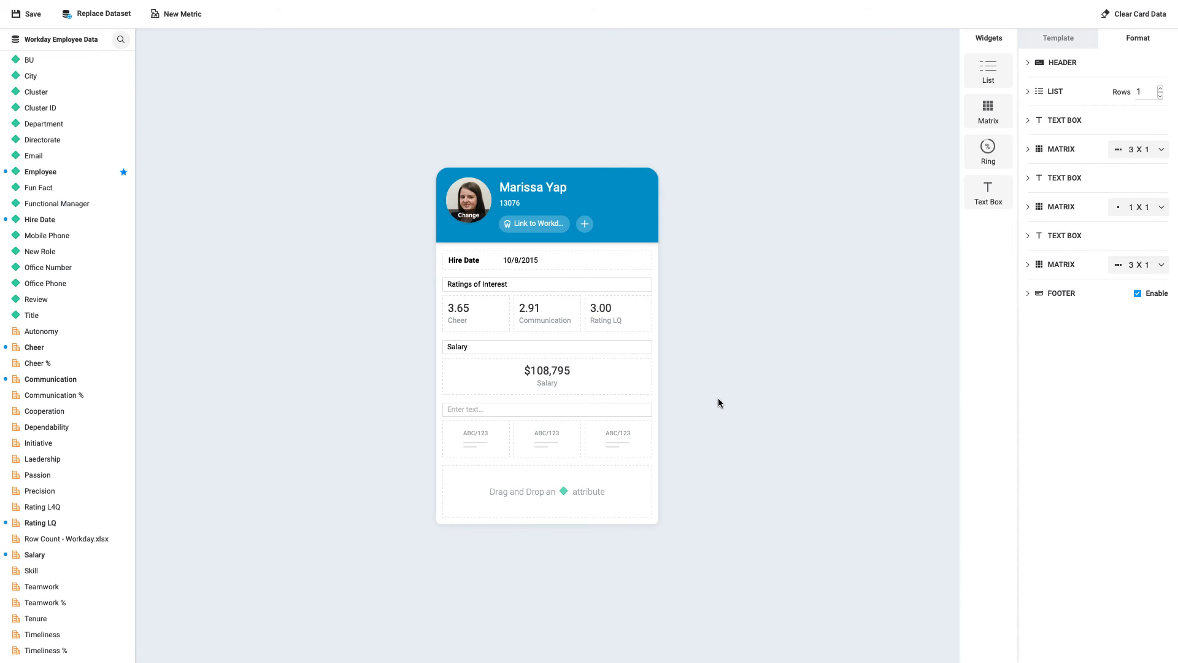
Remove the empty text box and the empty 3 X 1 matrix below the salary matrix from the card
mouse_move(579, 414)
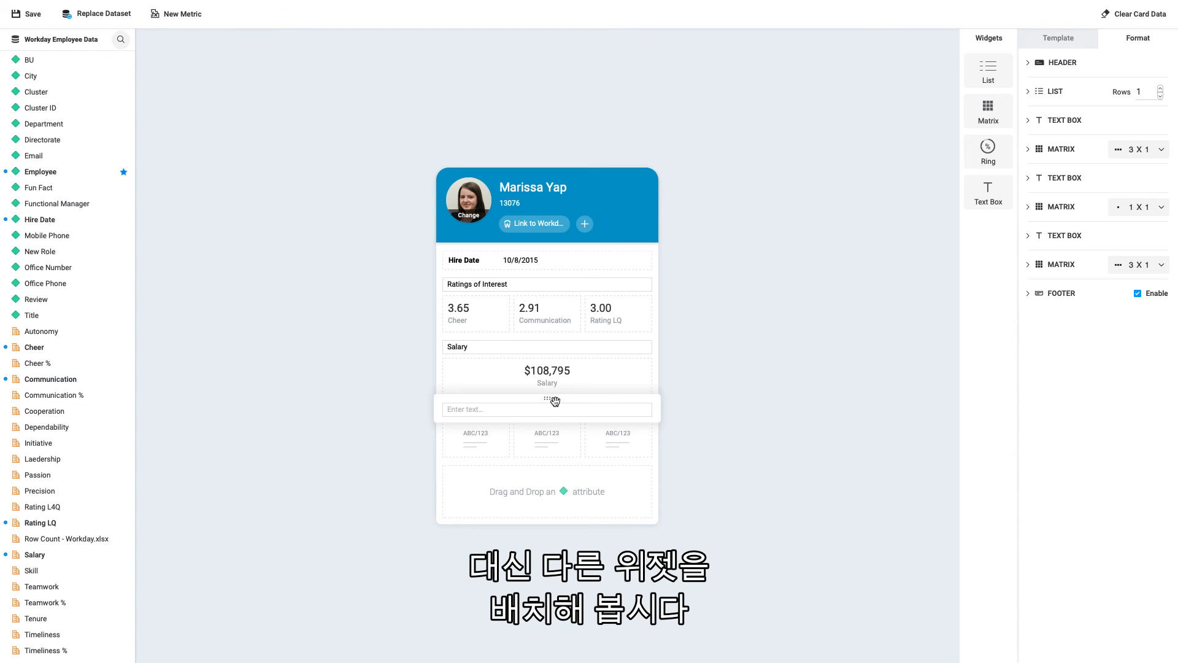
drag(554, 402, 783, 374)
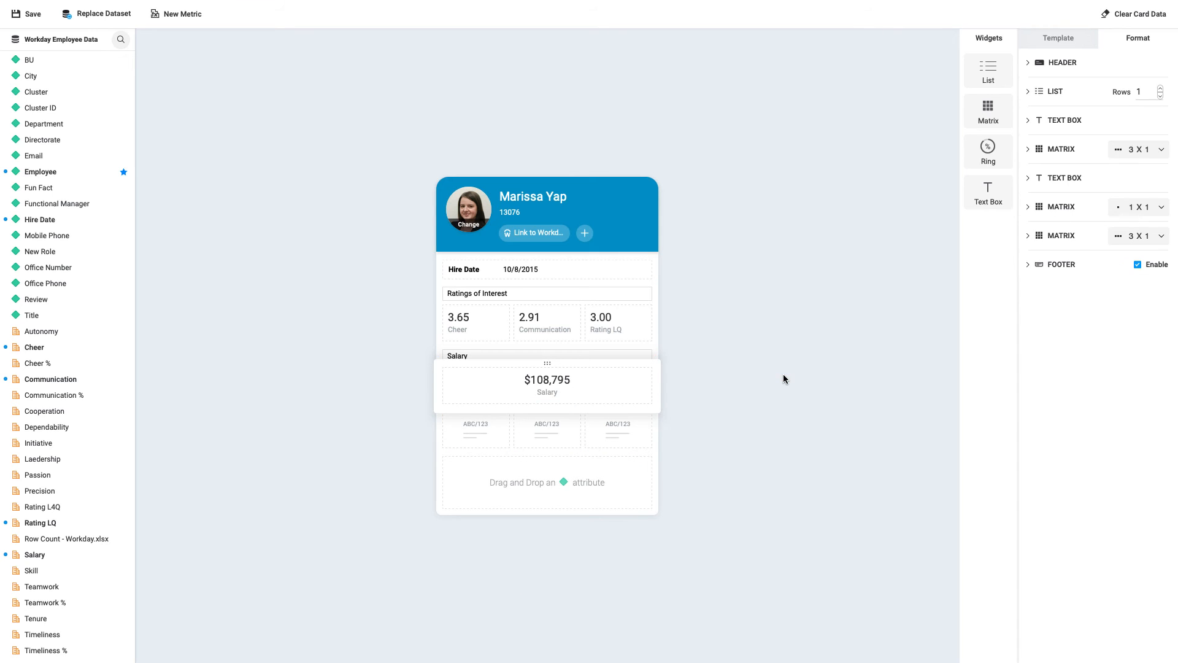
click(528, 442)
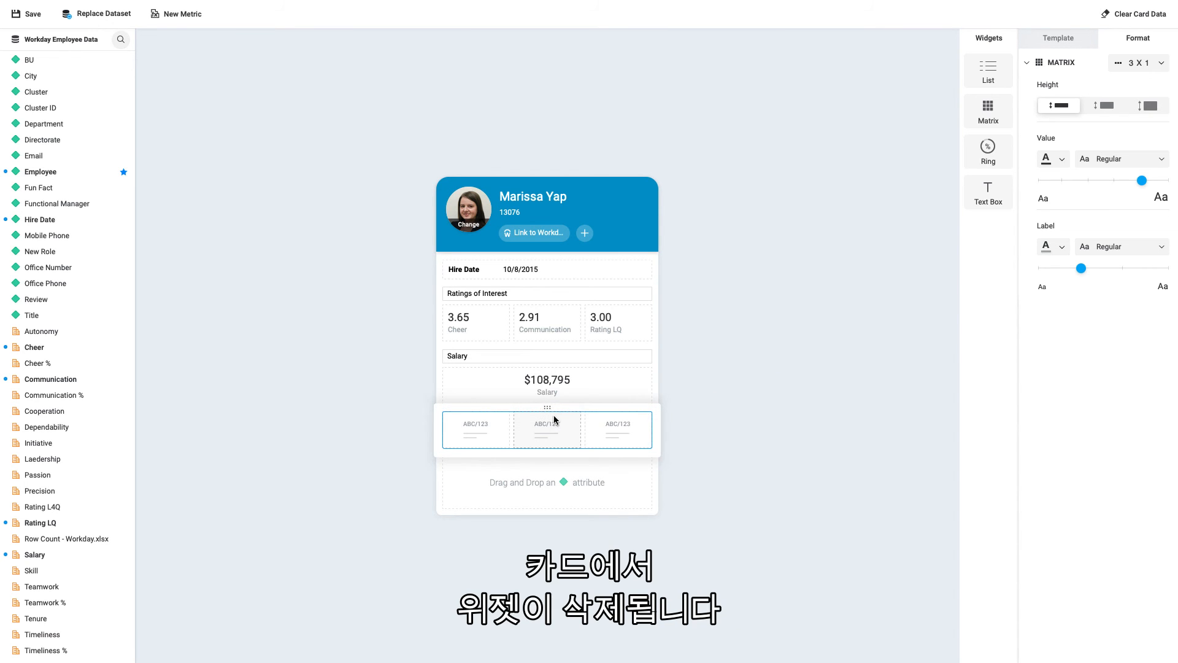
drag(548, 409, 807, 388)
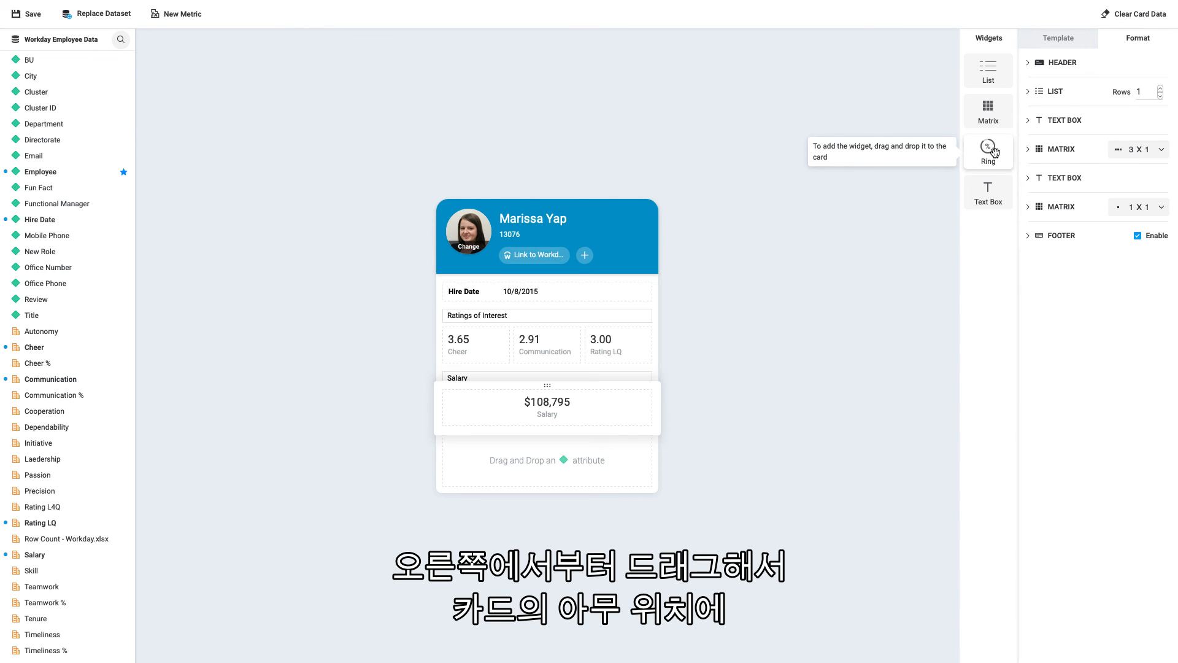
Add a Ring widget between the first matrix and the Salary text box, and title it "Teamwork and Timeliness"
drag(993, 152, 557, 419)
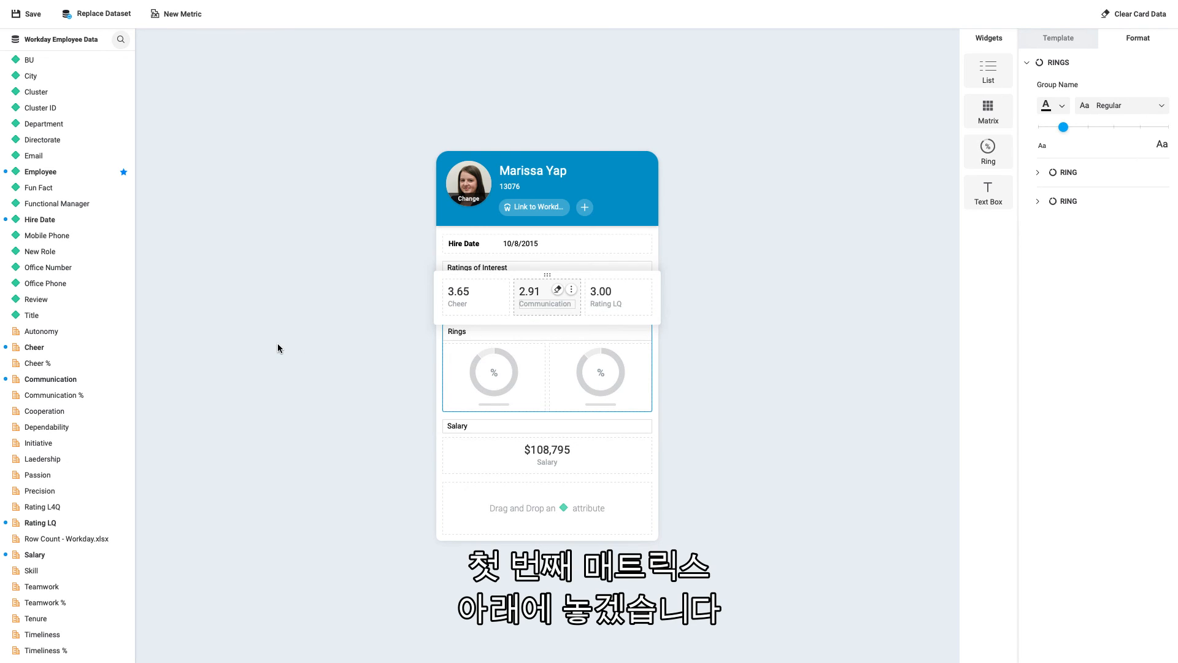
click(318, 359)
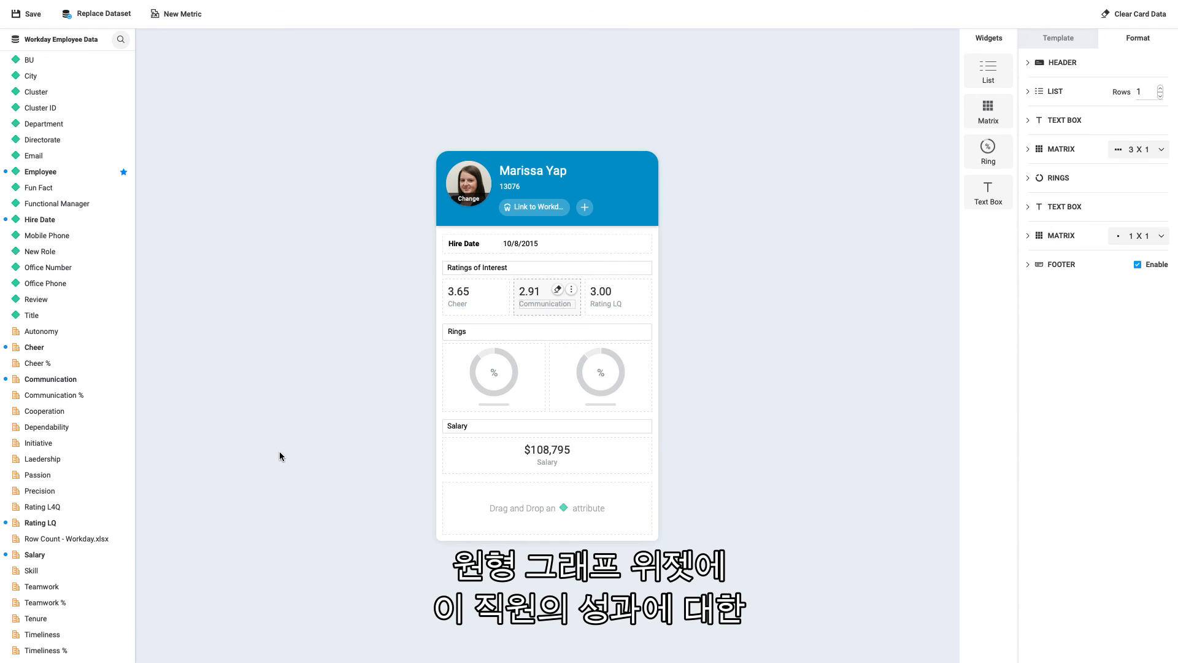
click(486, 331)
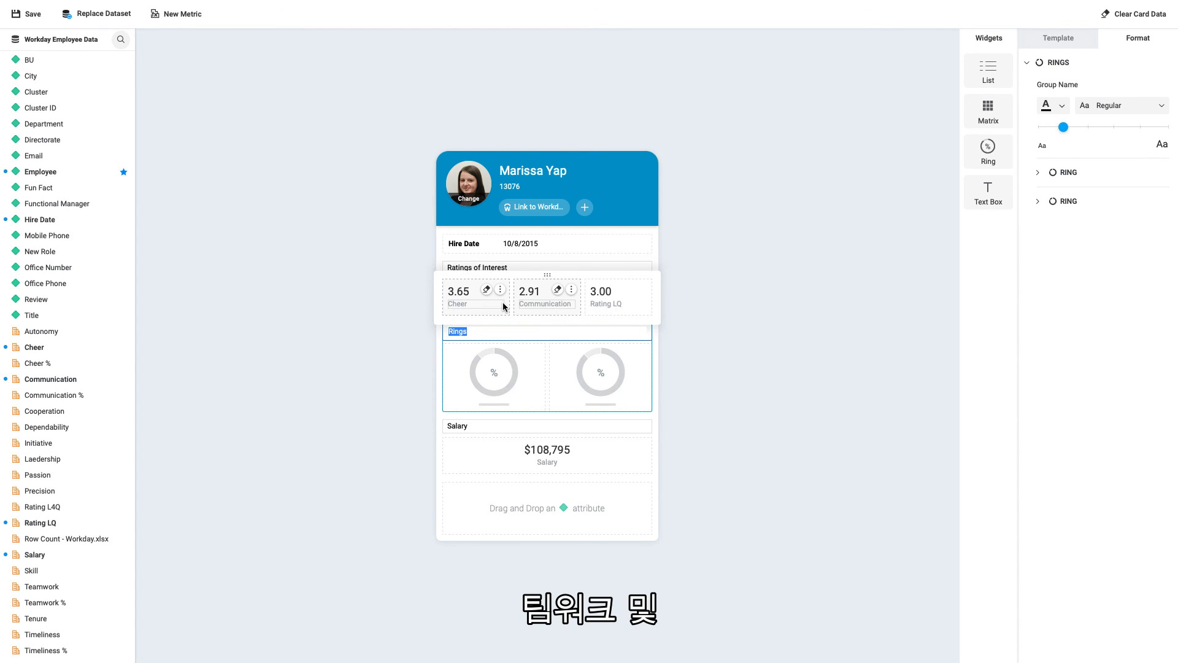
text(Teamwork and Tim)
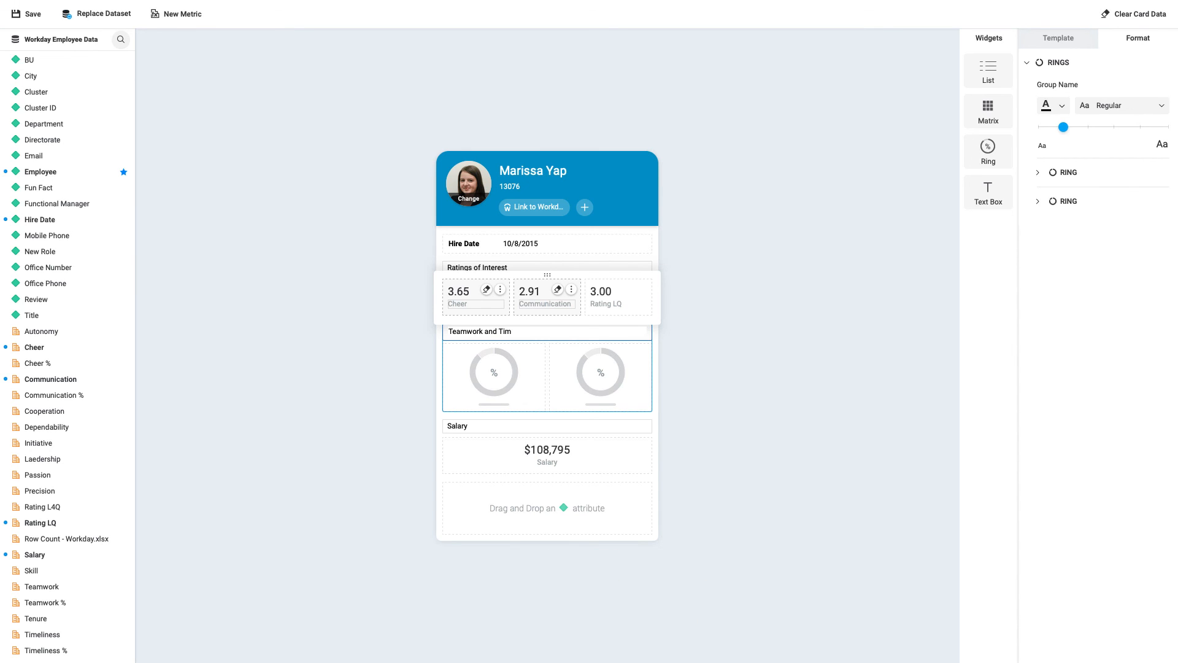
text(eliness)
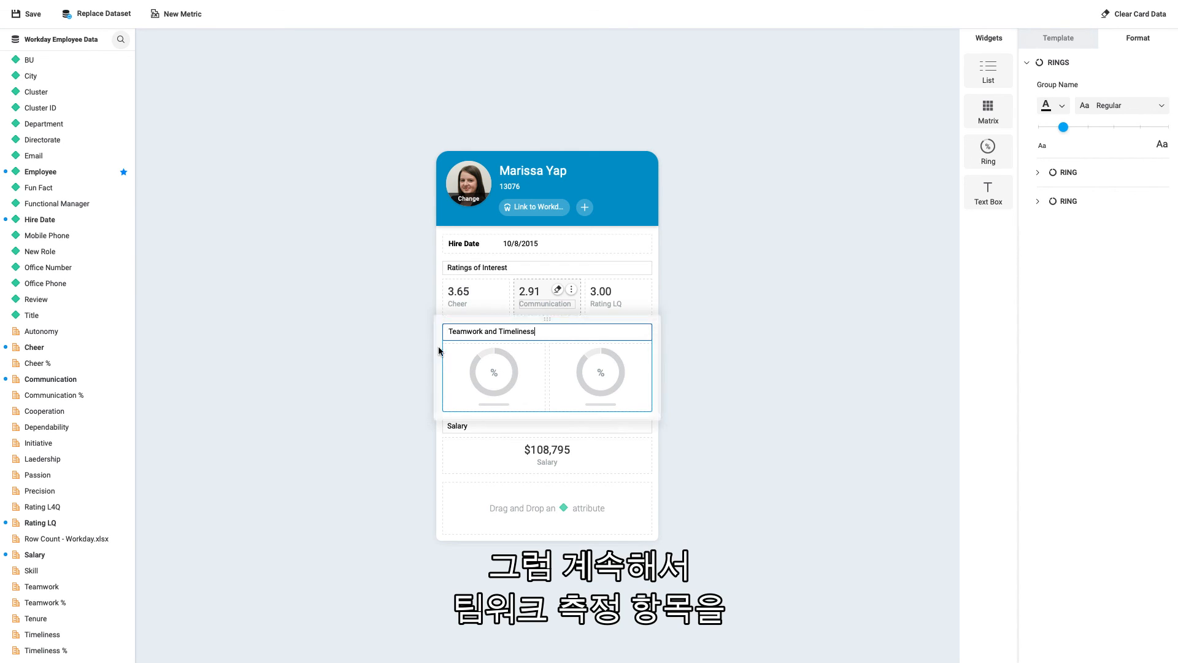
click(378, 378)
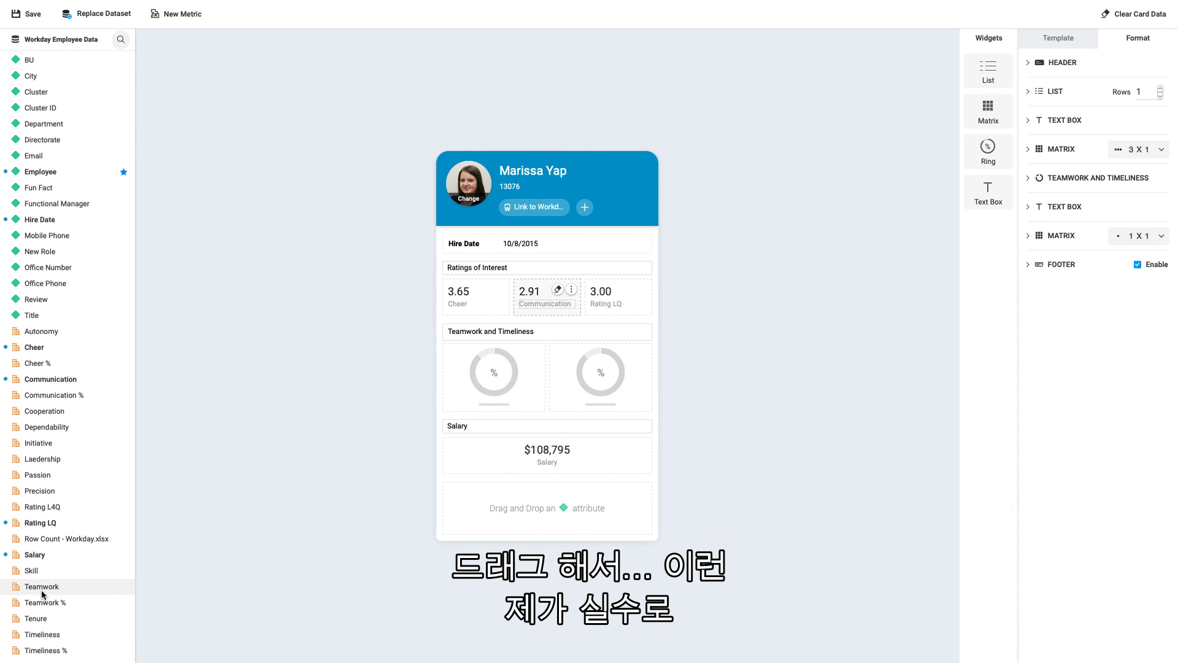
Try Teamwork in the first ring, clear it, and fill the two rings with Teamwork % and Timeliness %
drag(42, 587, 491, 378)
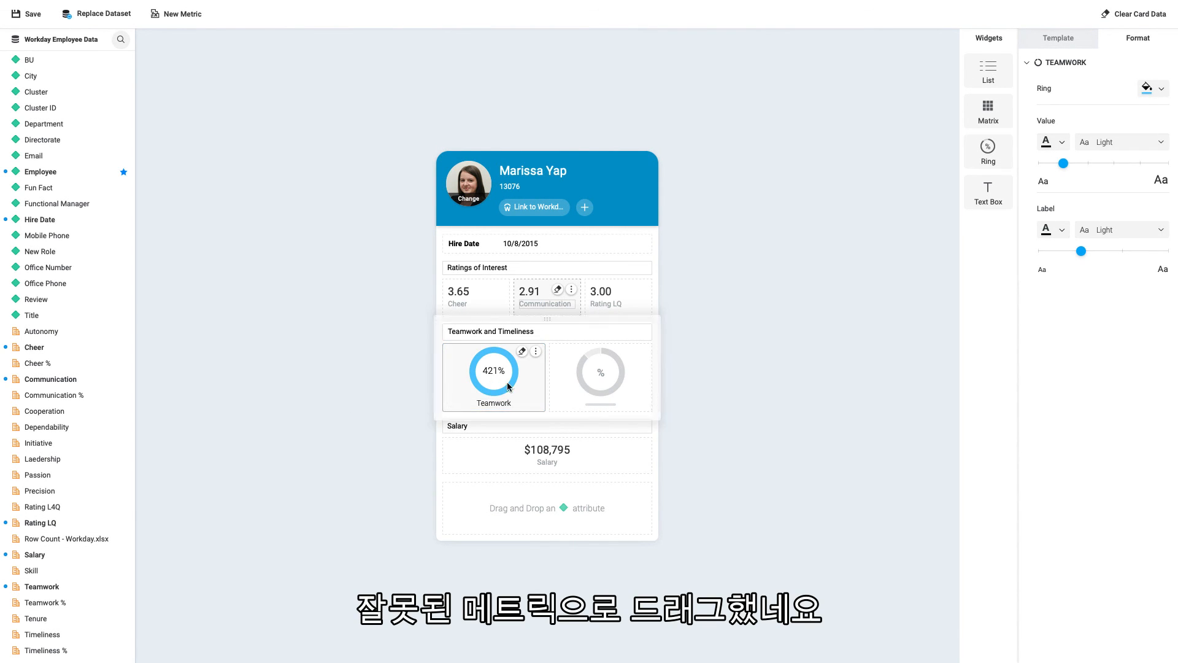
click(521, 353)
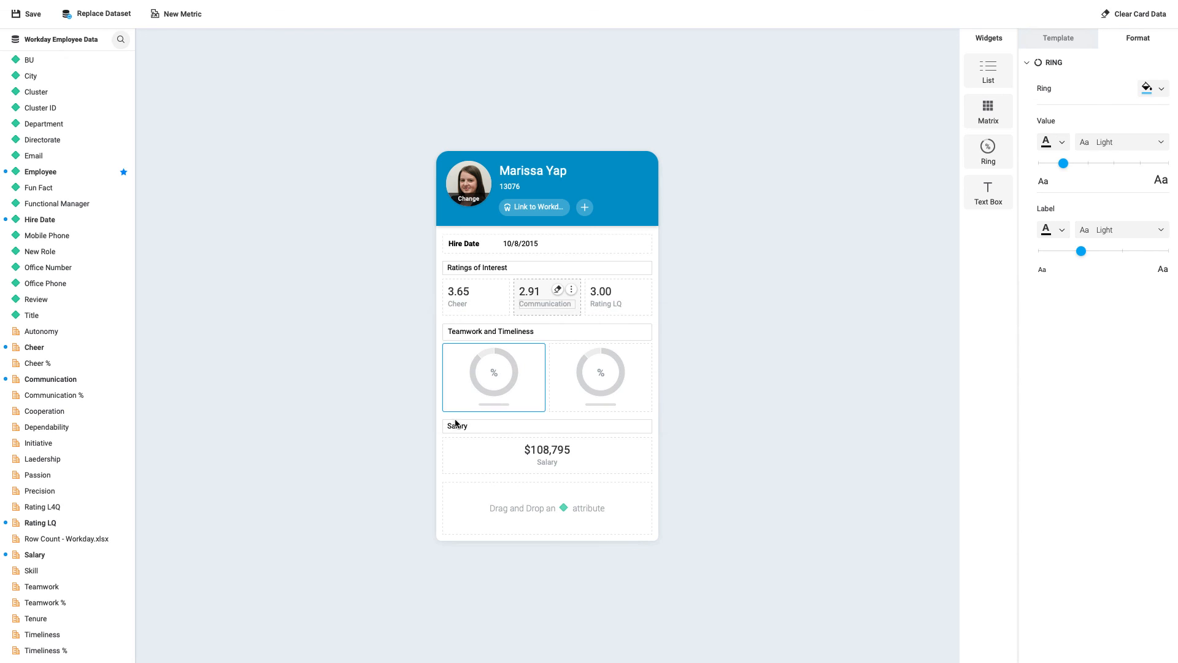
drag(65, 606, 500, 385)
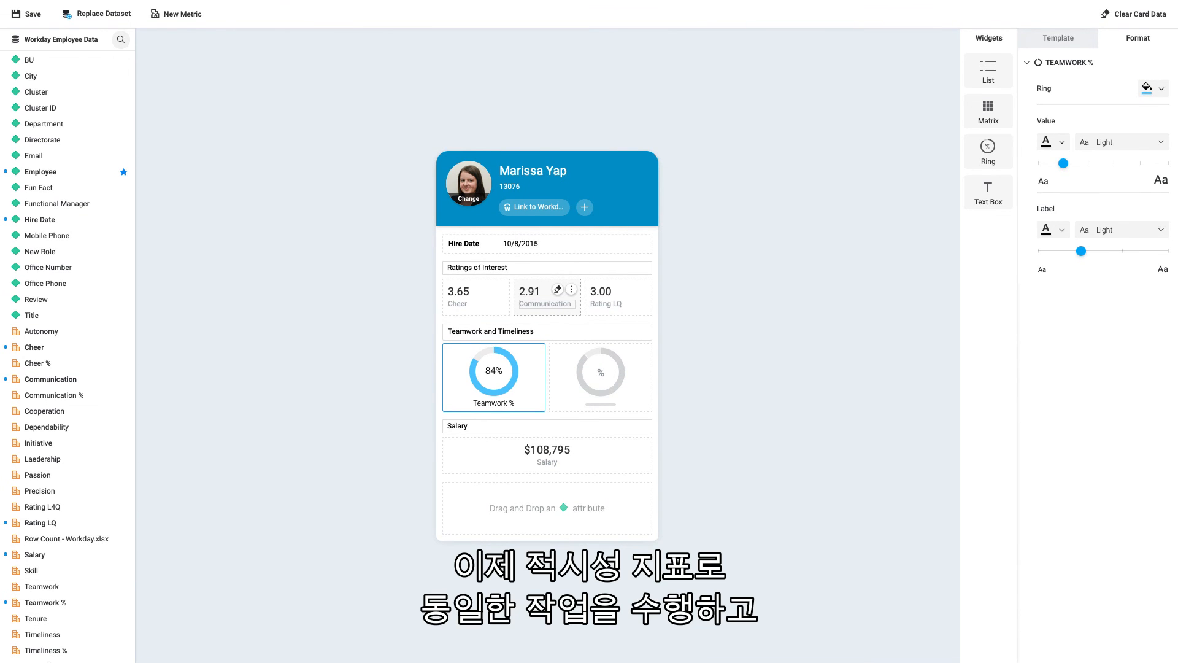
drag(46, 646, 583, 371)
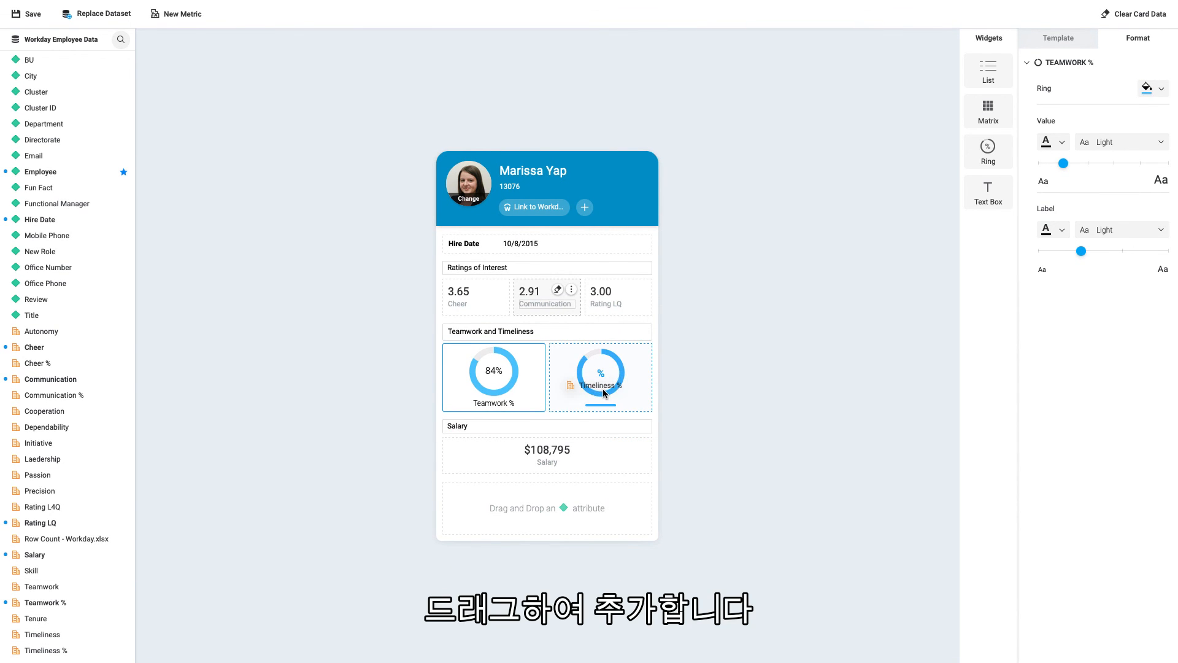
click(605, 393)
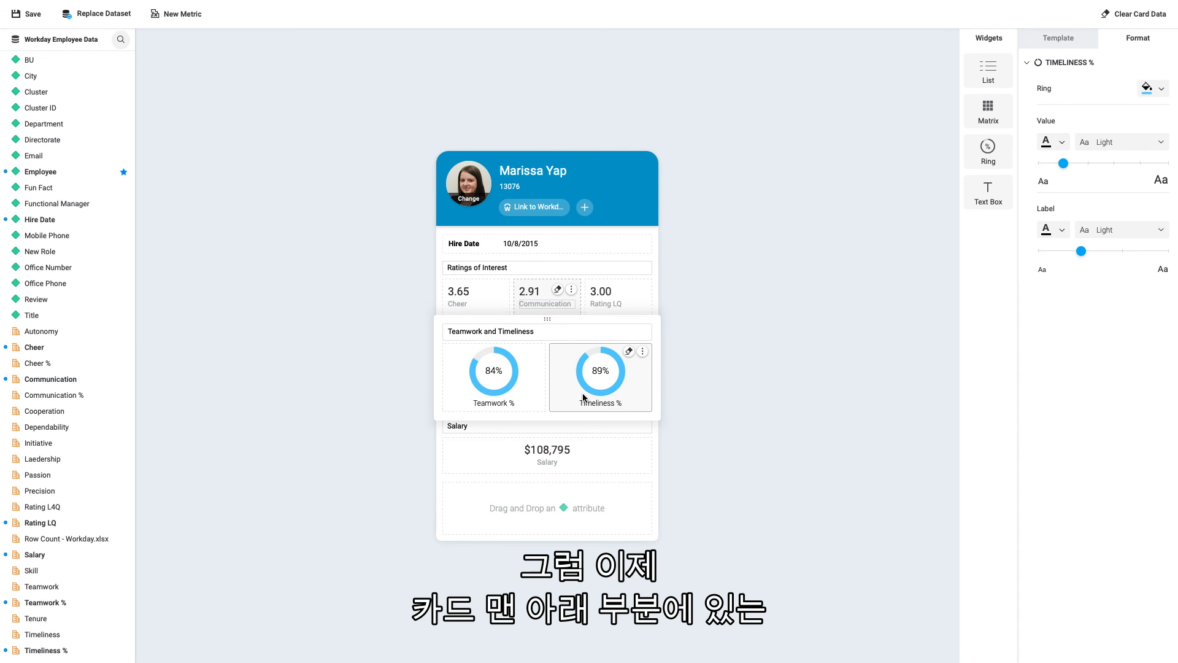
Toggle the footer off and on again, add the Email attribute to it, and deselect the footer
click(569, 507)
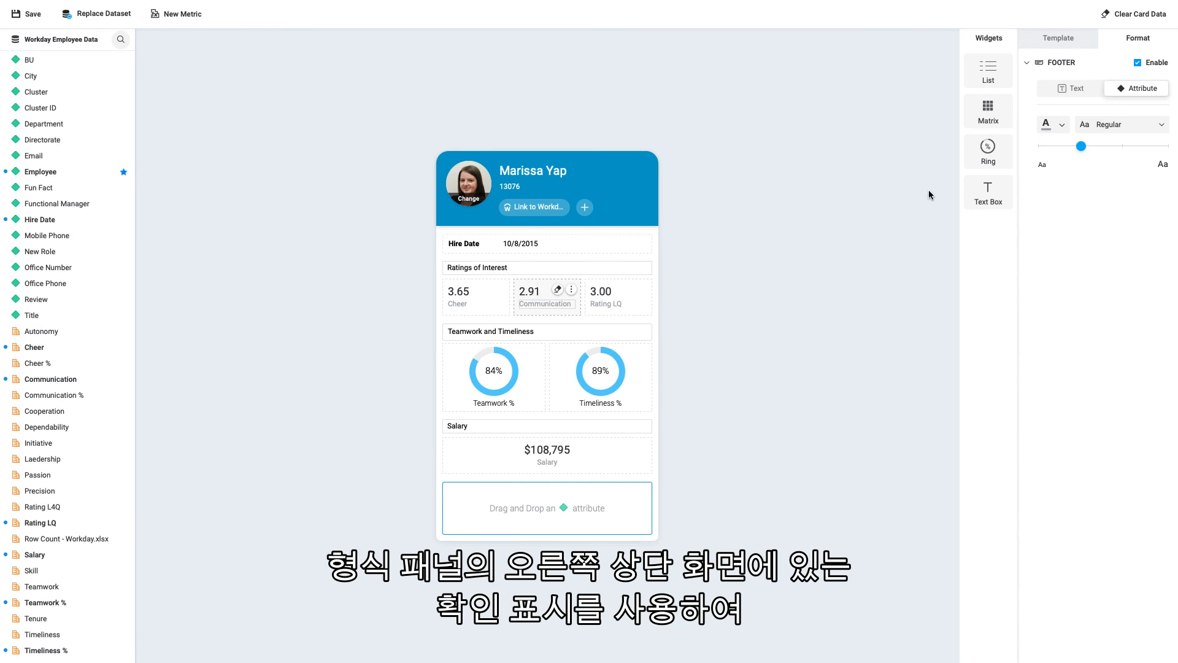
click(1138, 64)
click(1138, 64)
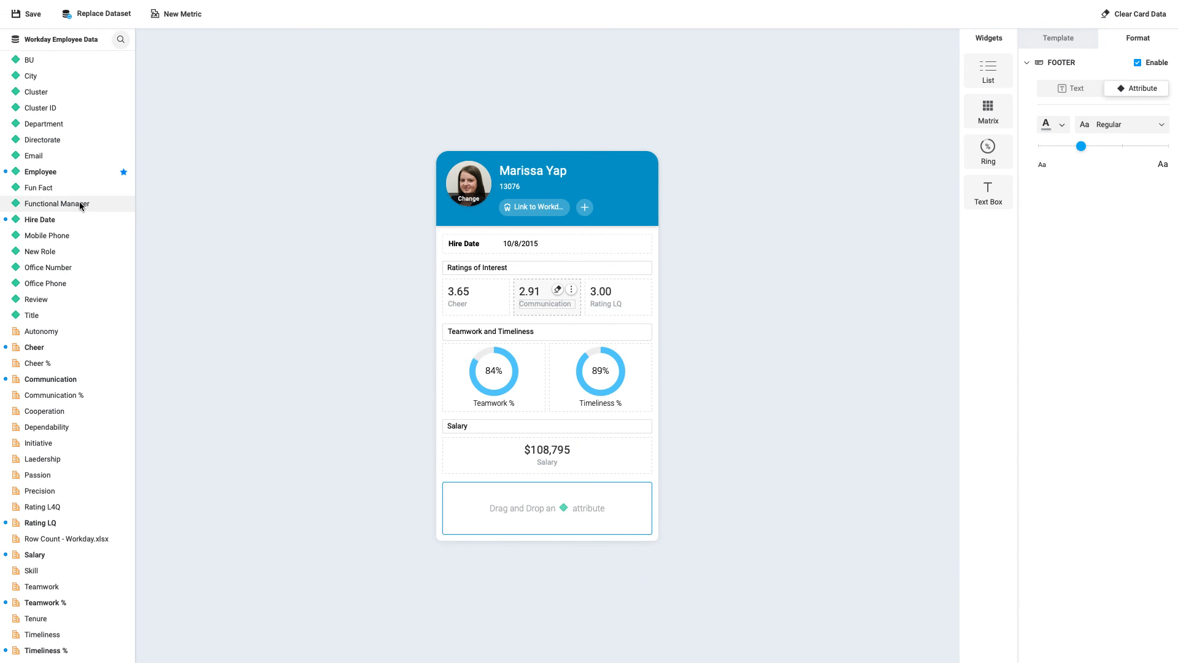
drag(49, 158, 535, 512)
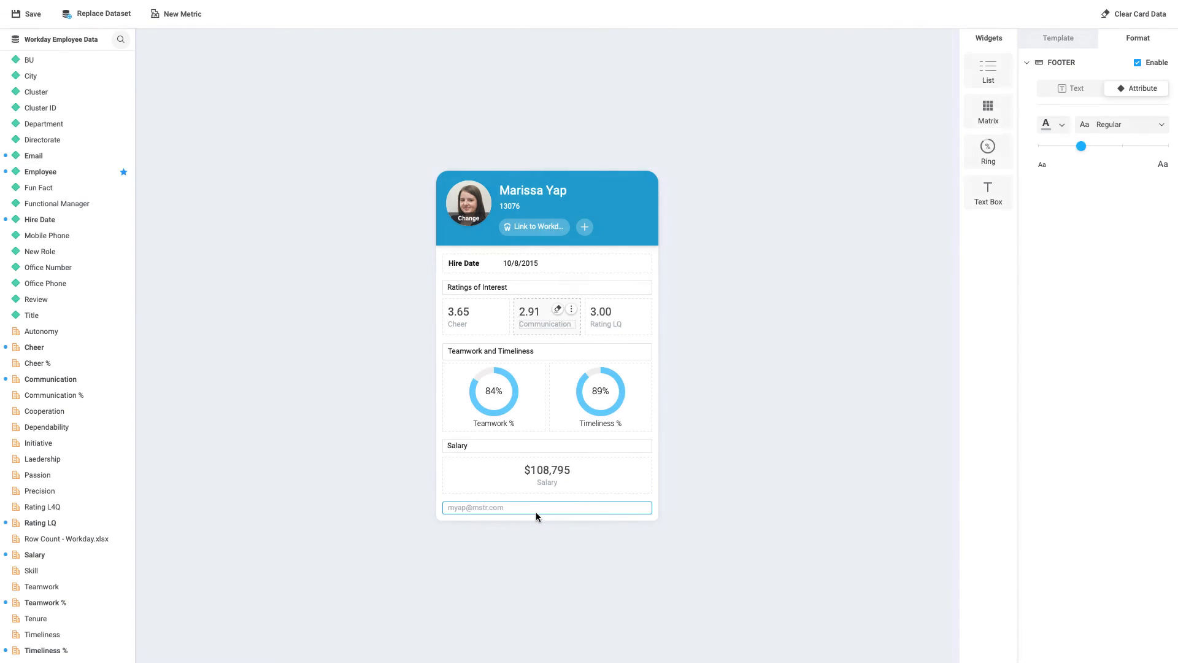
click(554, 551)
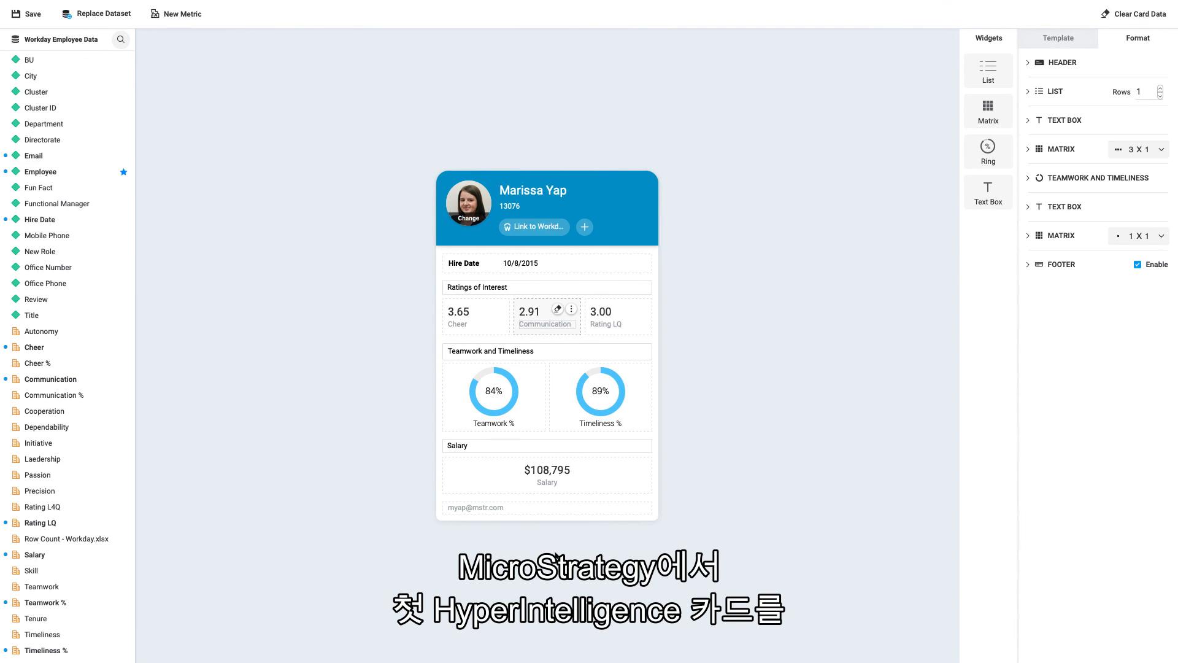